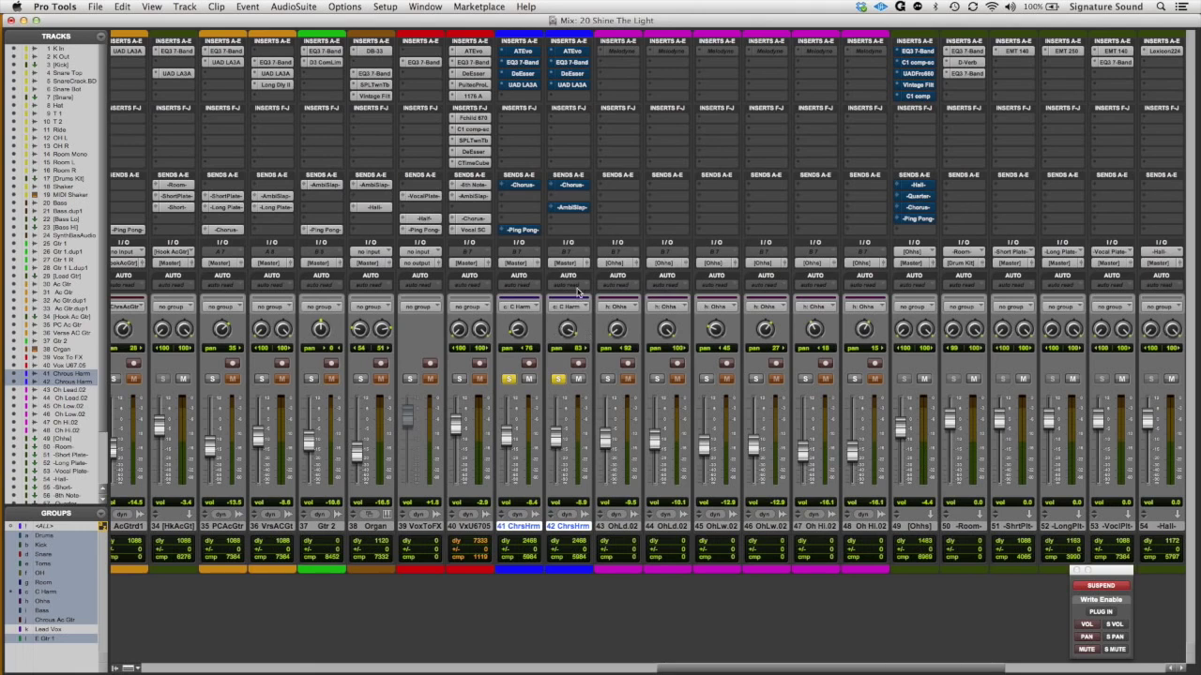
Show the Edit window and audition the soloed Chrous Harm clips in the first Chorus section.
key(super+equal)
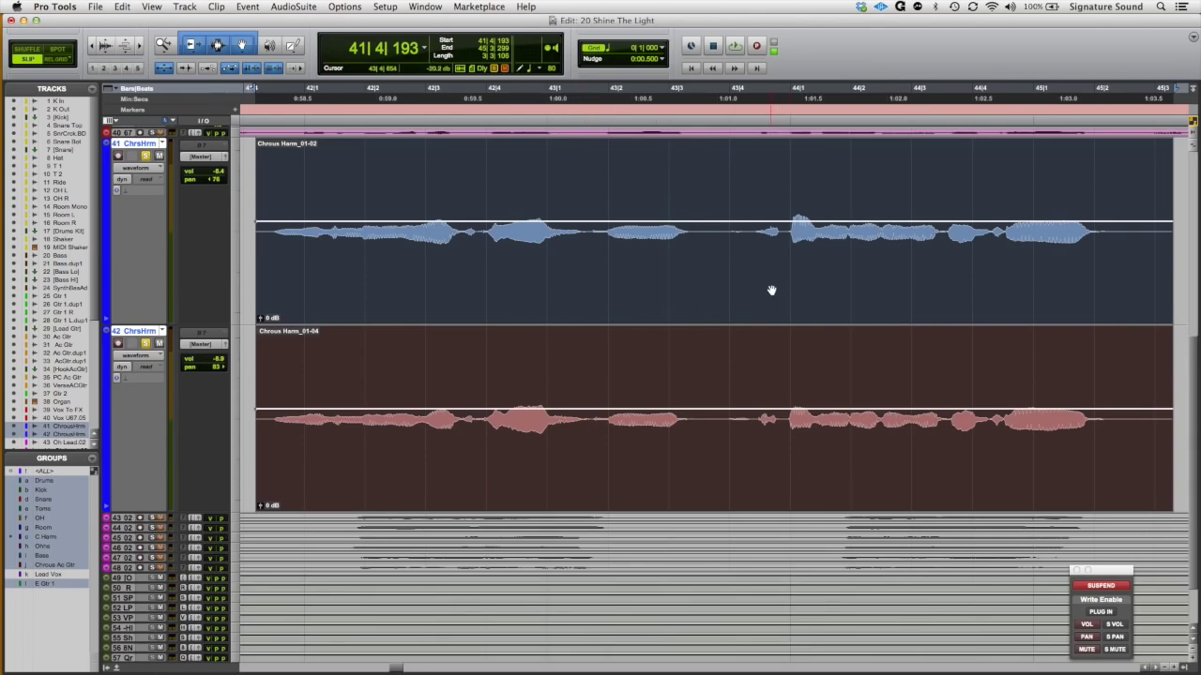
key(space)
key(e)
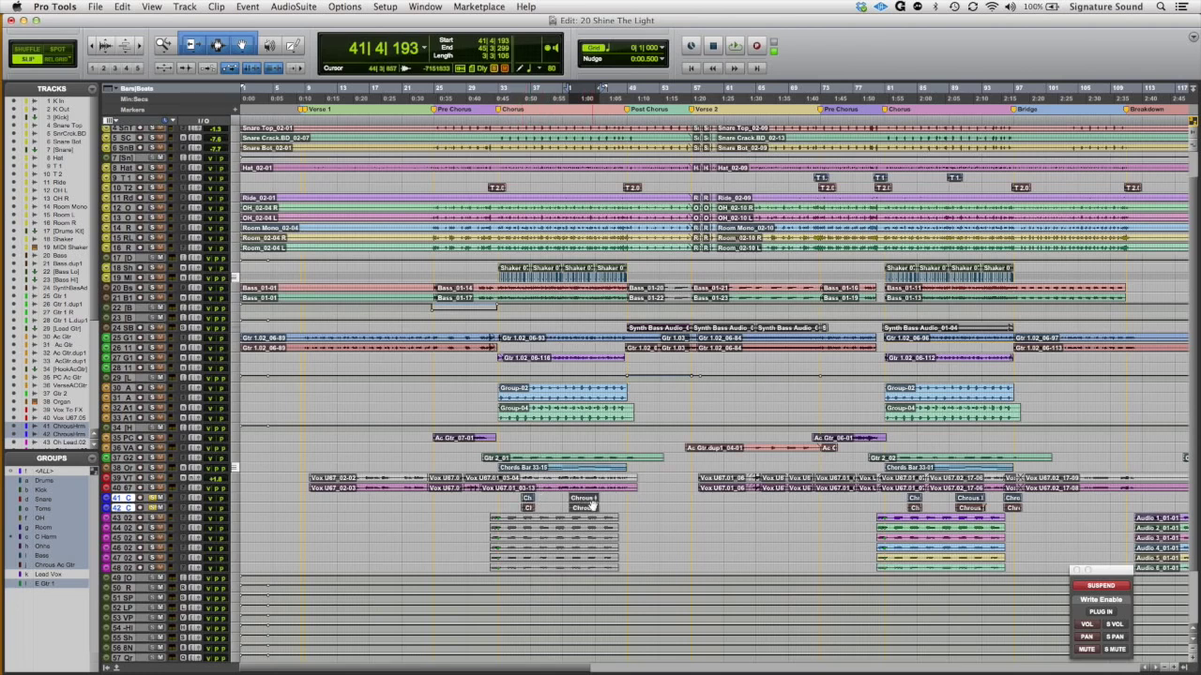
Select the Chrous Harm clips at the start of the Big Chorus on tracks 41 and 42 and play them back.
scroll(870, 518, right, 15)
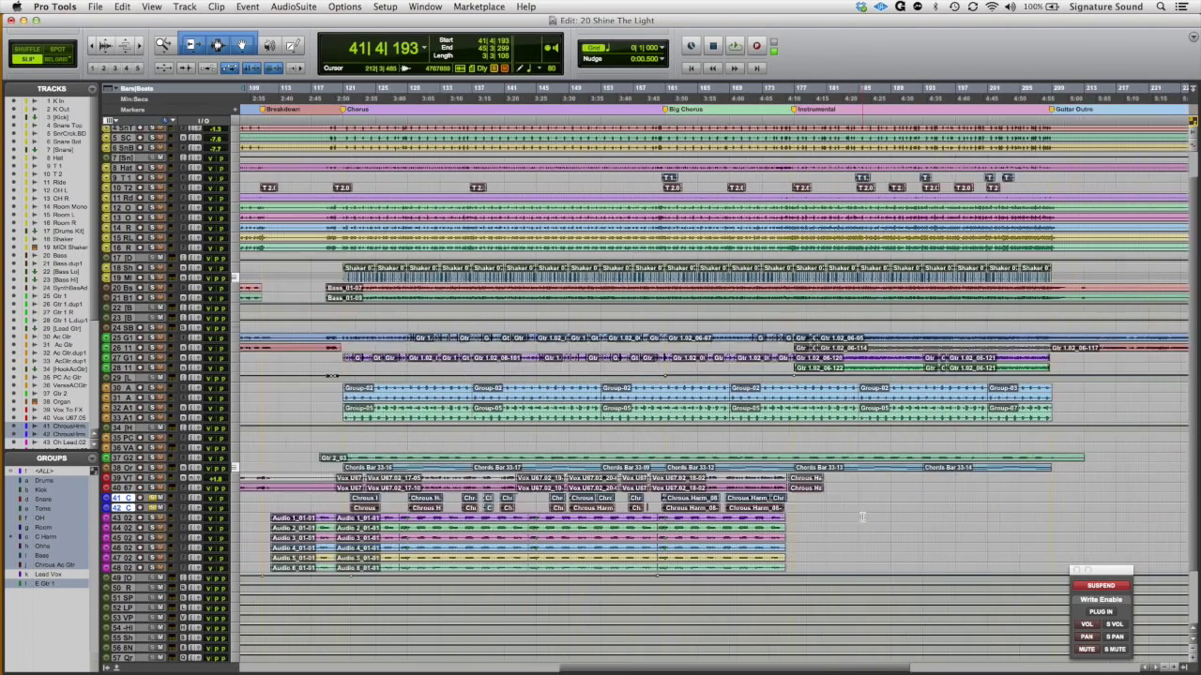
scroll(873, 516, left, 5)
click(825, 507)
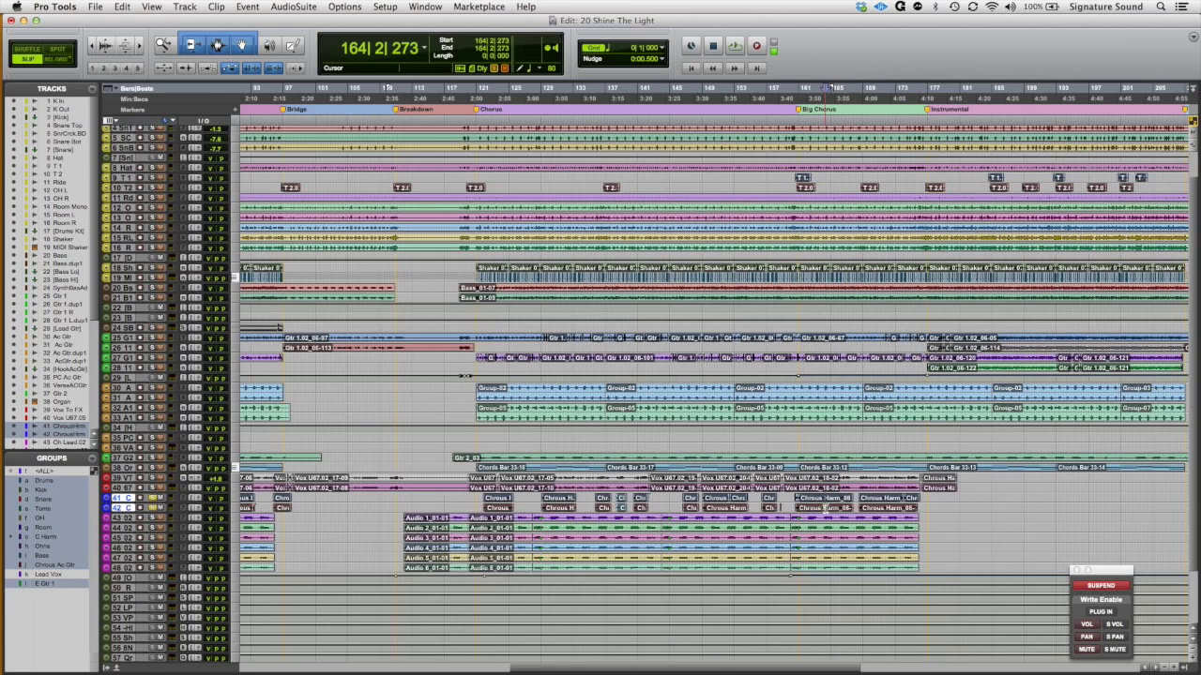
click(829, 508)
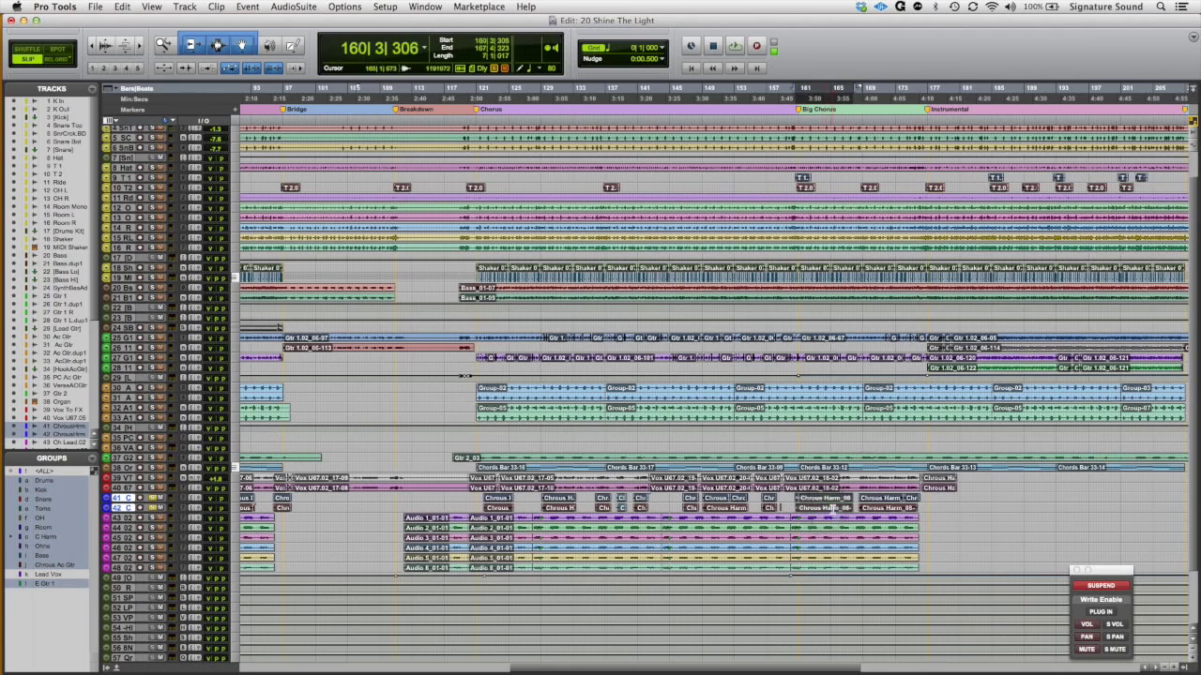
key(ctrl+e)
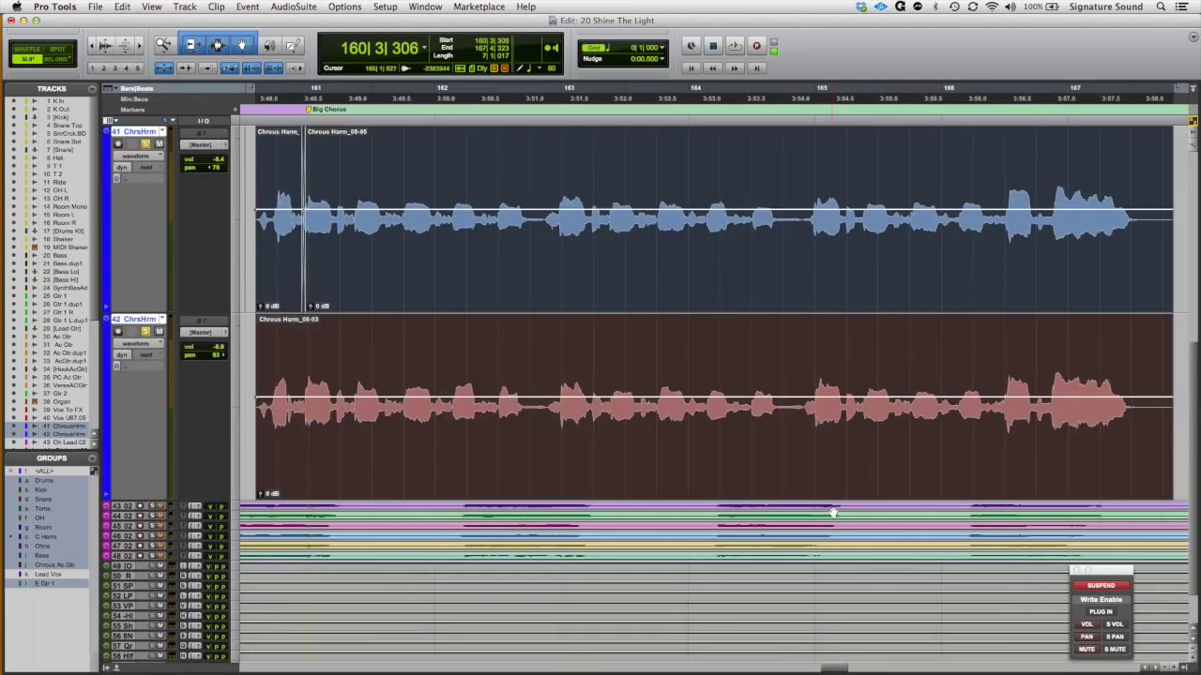
key(space)
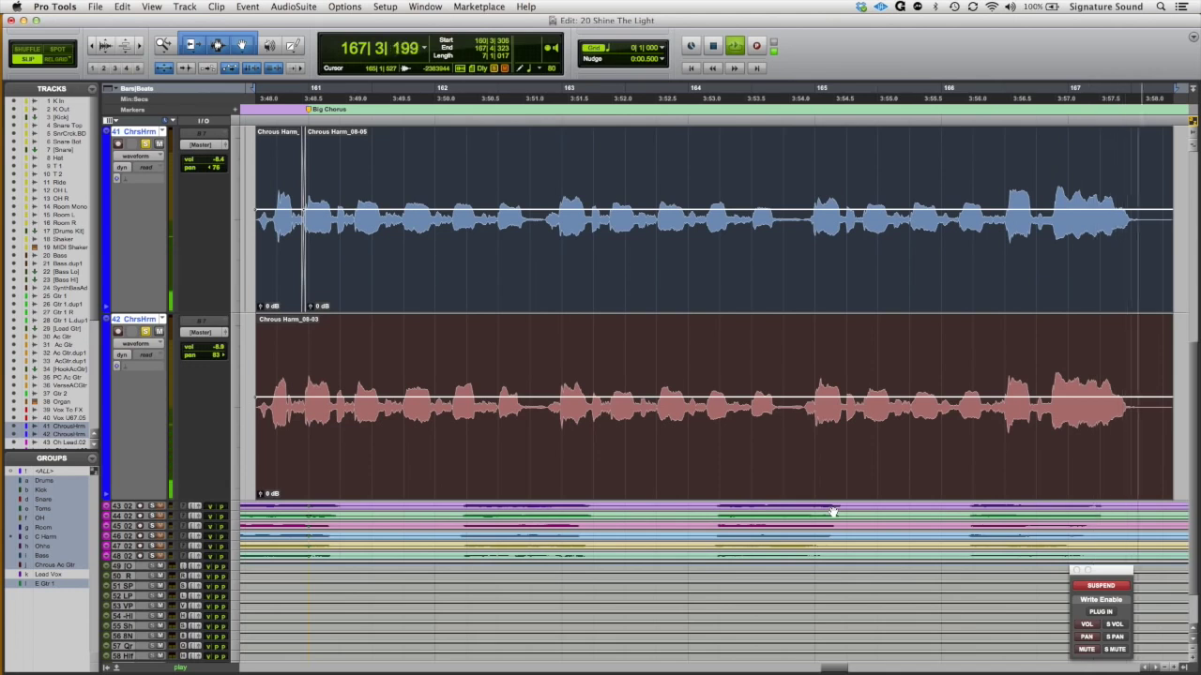
key(space)
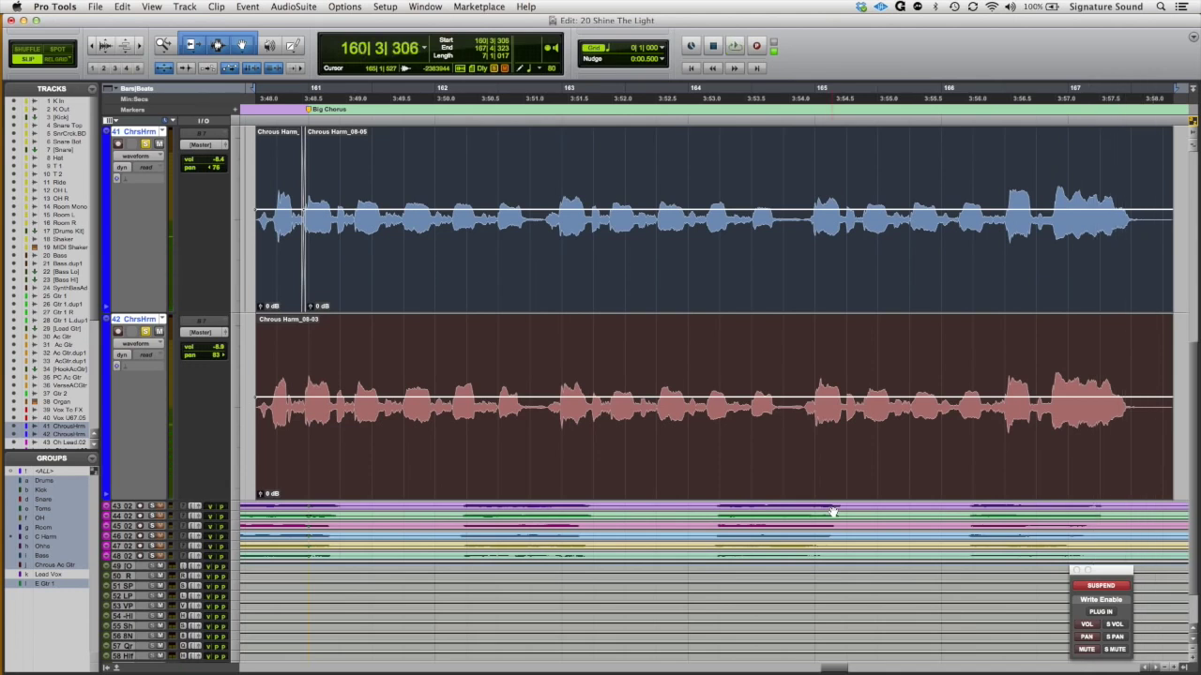
In the Mix window, open Auto-Tune Evo on track 42 and take it out of bypass on both Chrous Harm tracks.
key(super+equal)
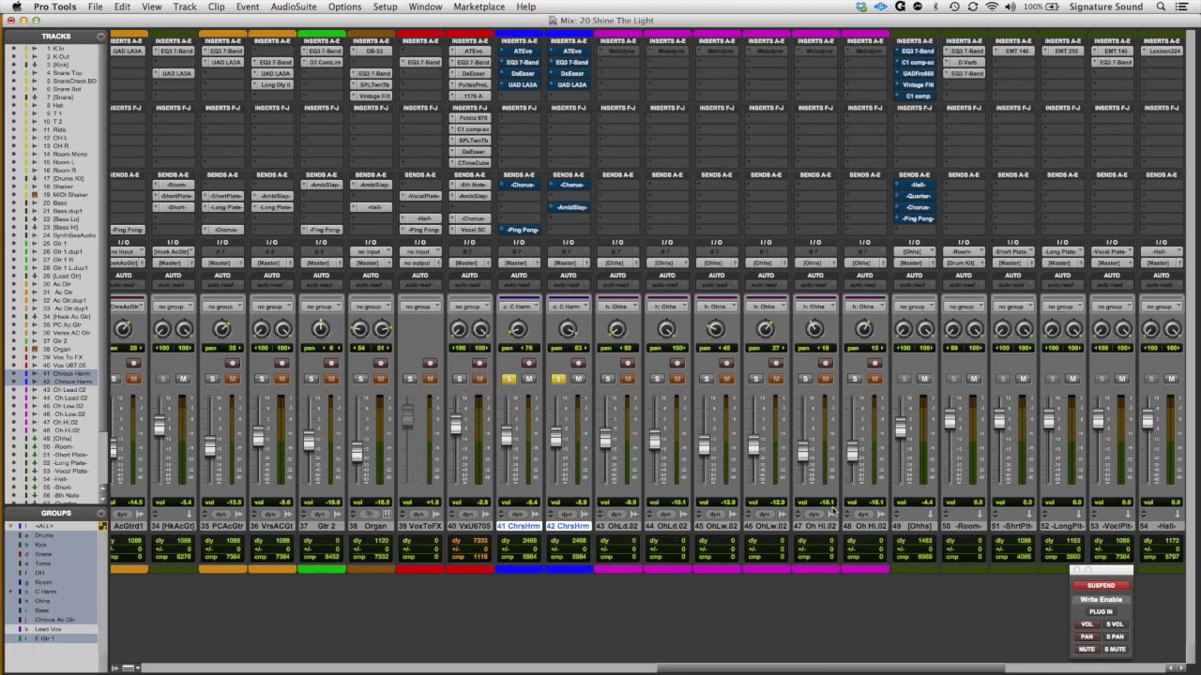
click(570, 52)
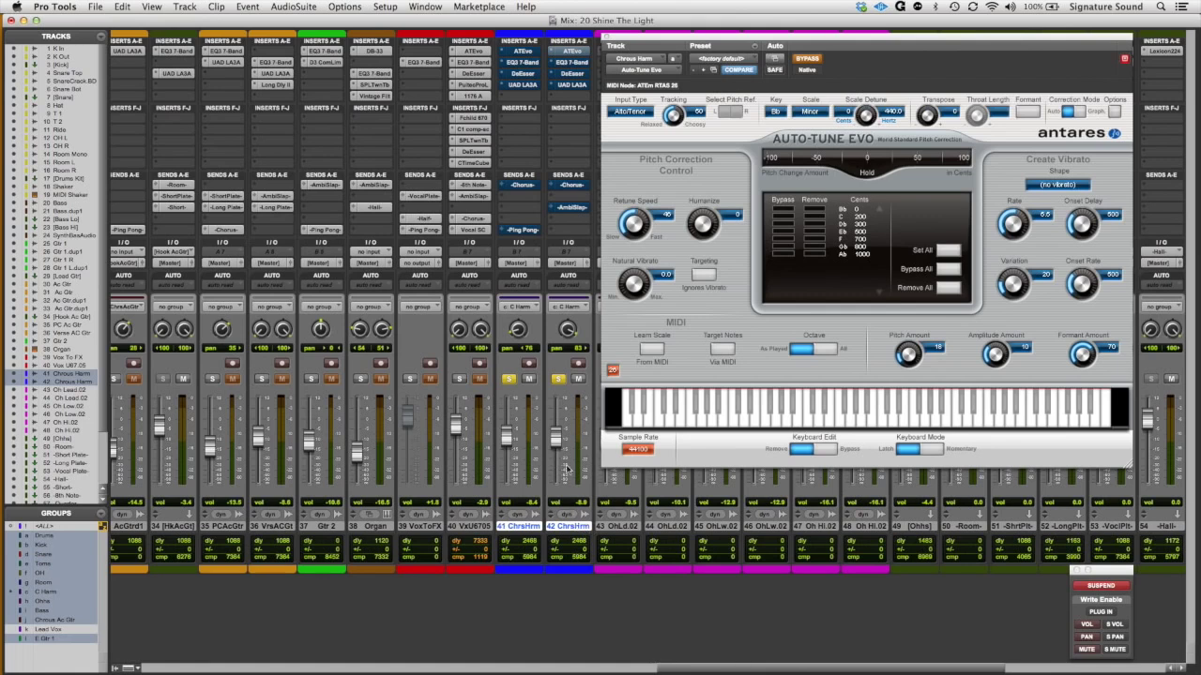
click(581, 51)
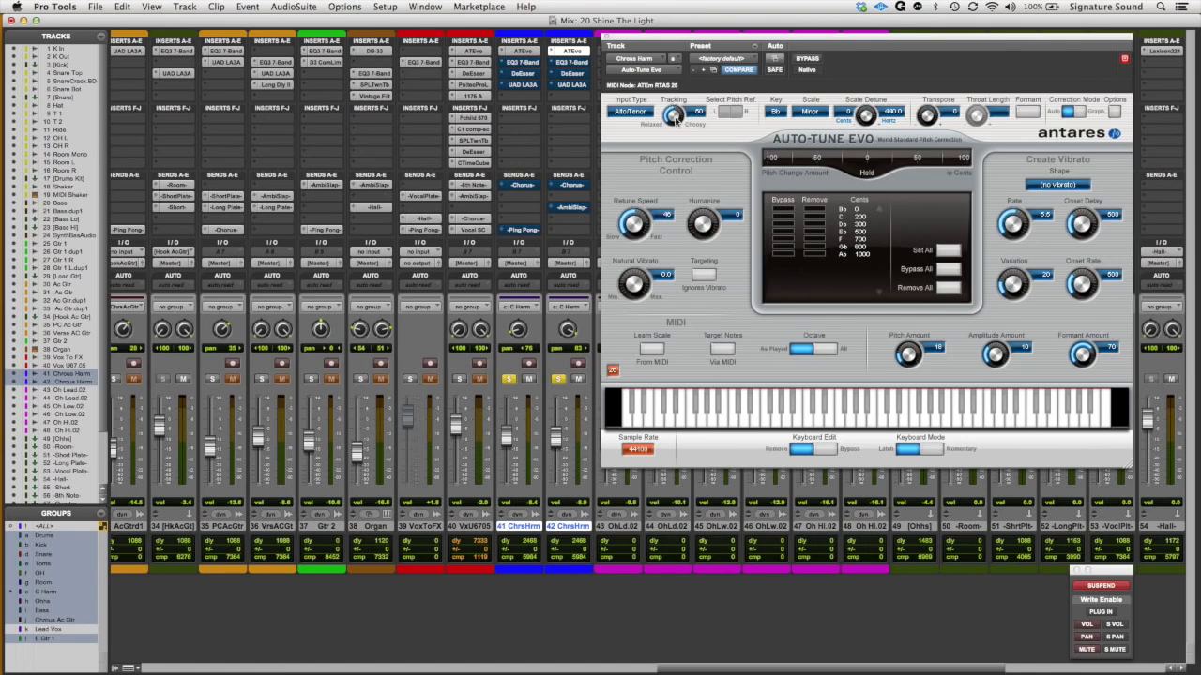
drag(673, 112, 674, 114)
alt+click(674, 115)
Activate the EQ3 7-Band on track 42 and audition the harmonies both soloed and within the full mix.
click(575, 64)
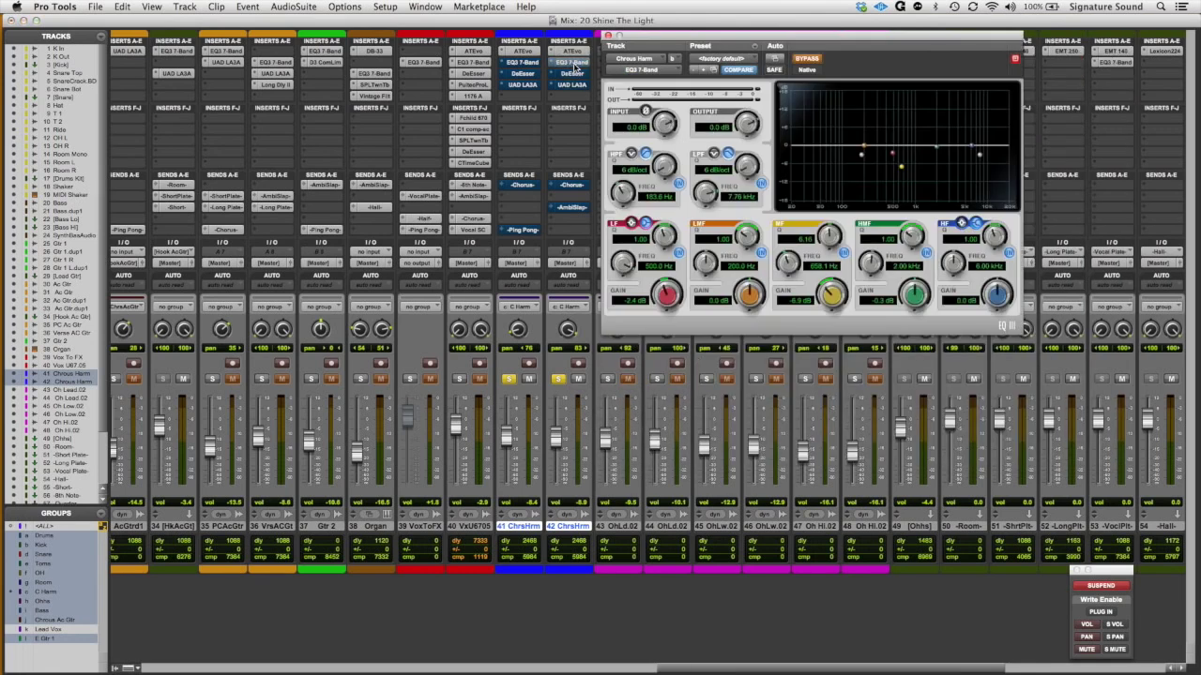
click(574, 64)
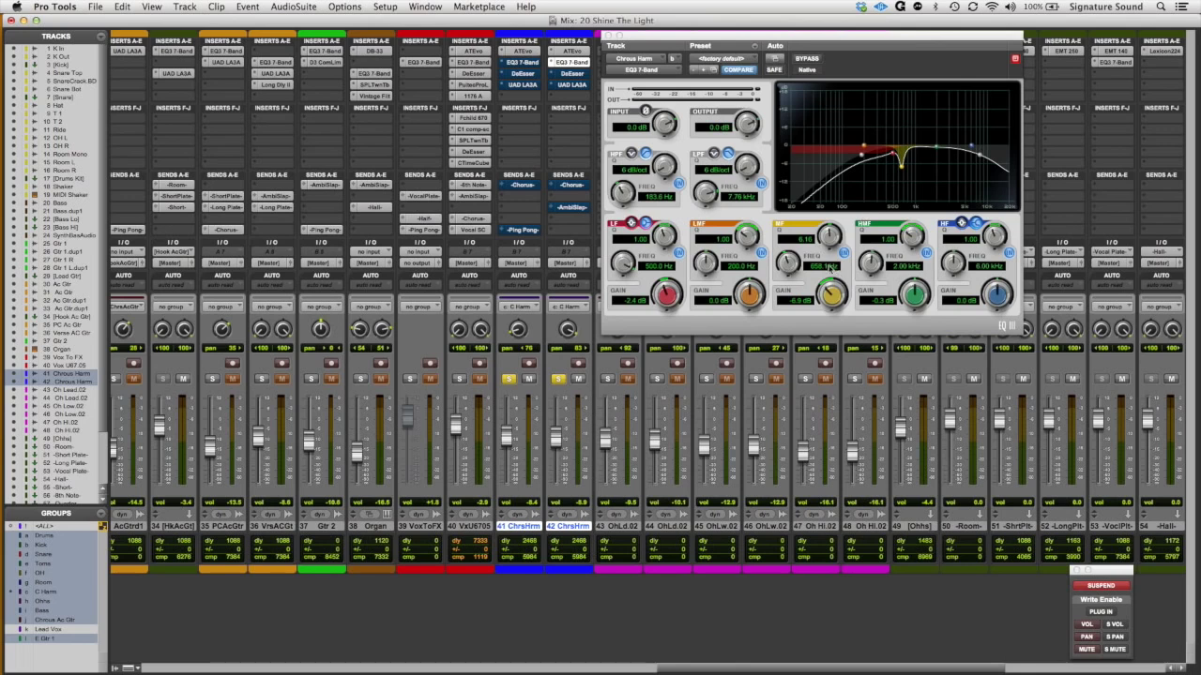
key(space)
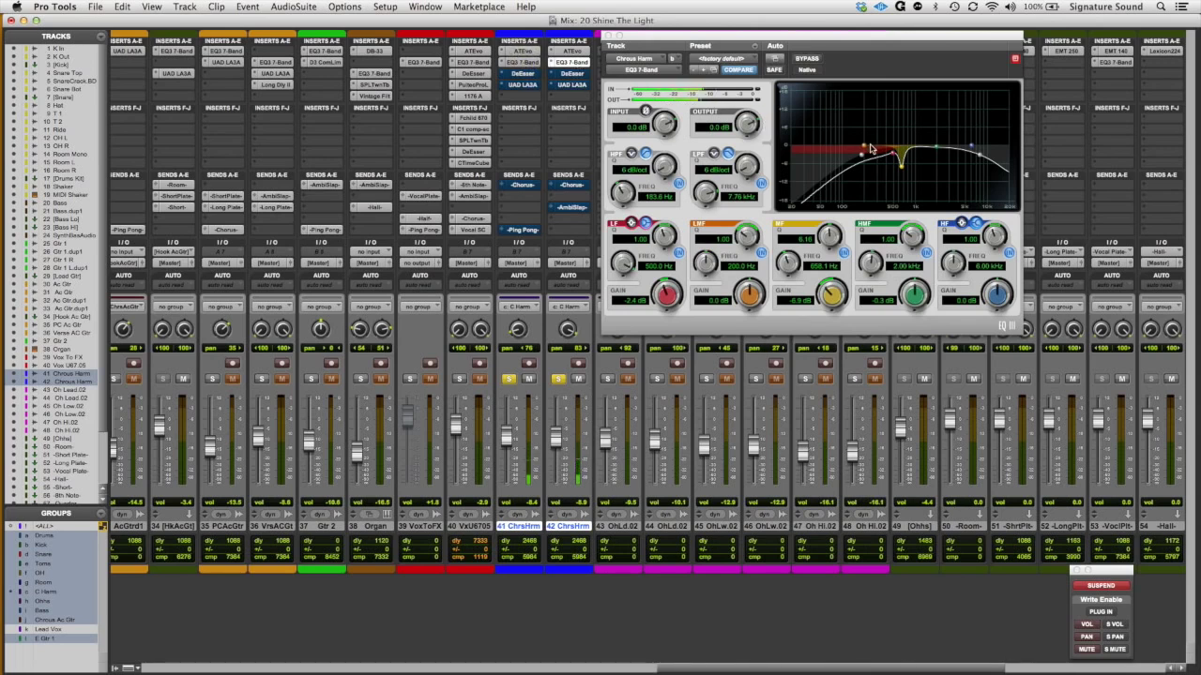
click(558, 379)
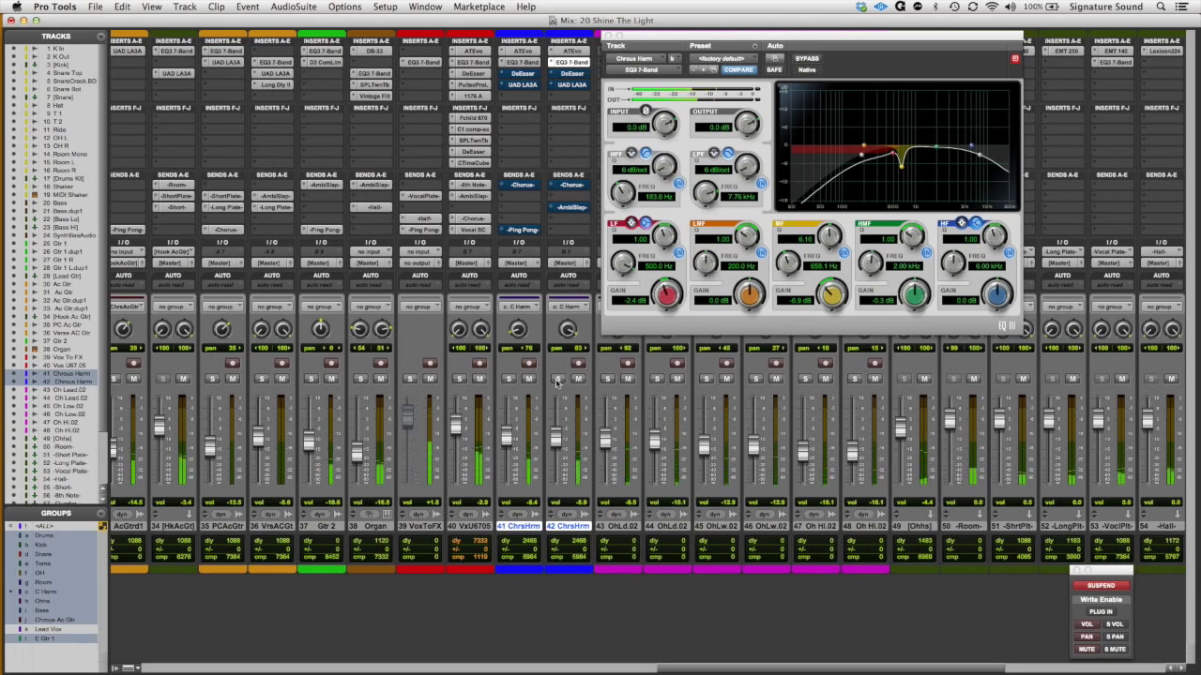
click(559, 379)
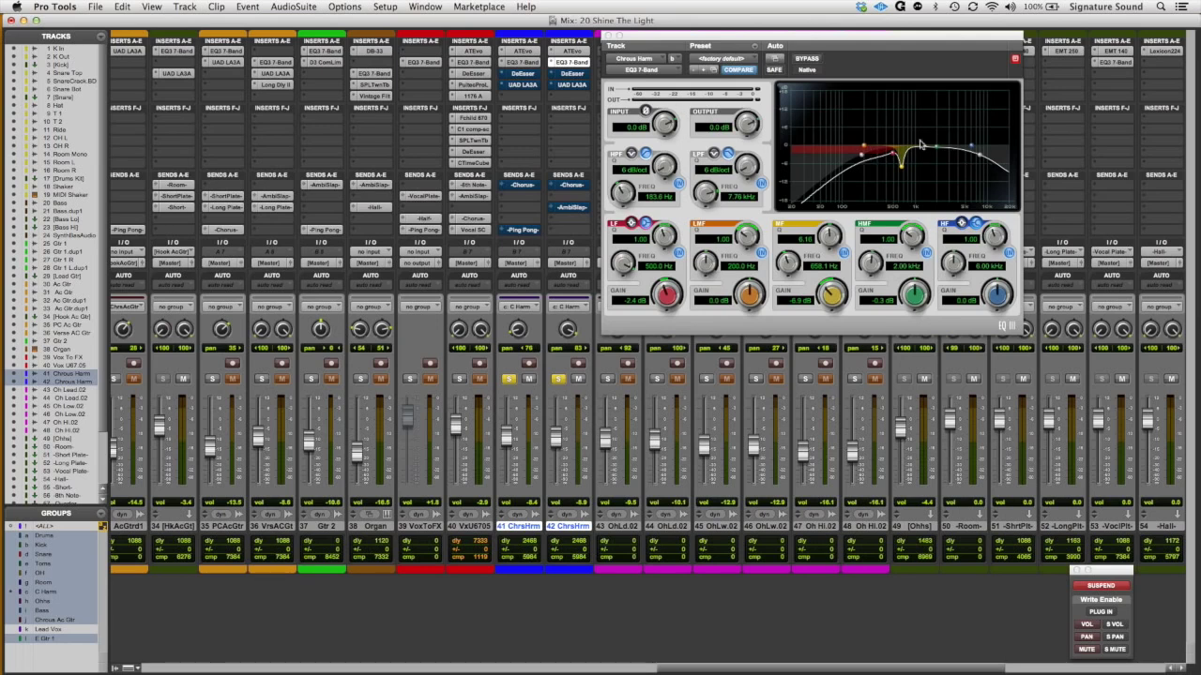
Compare the soloed harmonies with the EQ3 7-Band bypassed and engaged, leaving it active on tracks 41 and 42.
super+click(574, 62)
super+click(522, 62)
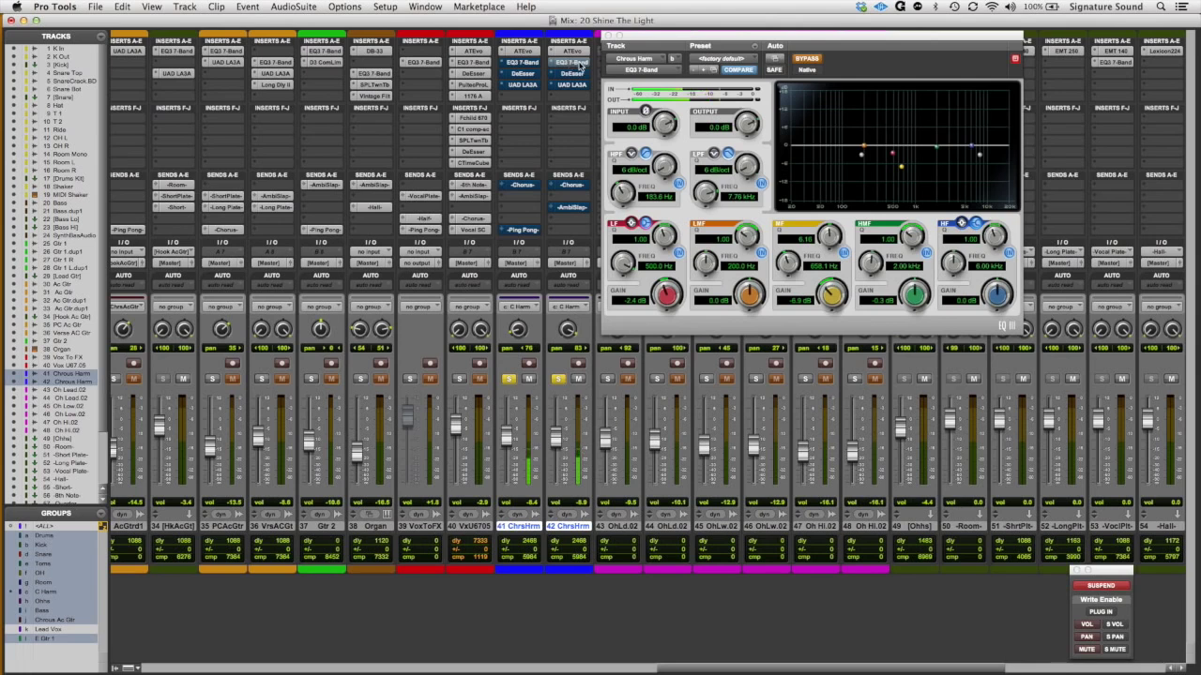
super+click(580, 63)
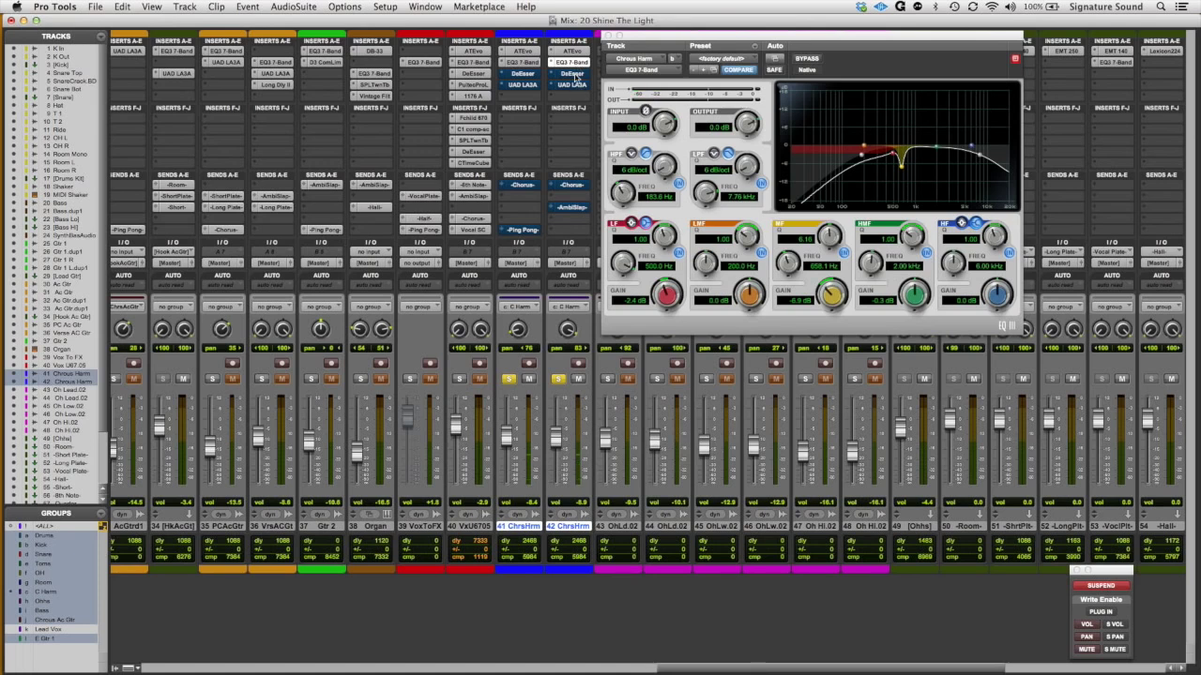
Activate the DeEsser on both Chrous Harm tracks and the UAD LA3A compressor on track 42.
click(574, 74)
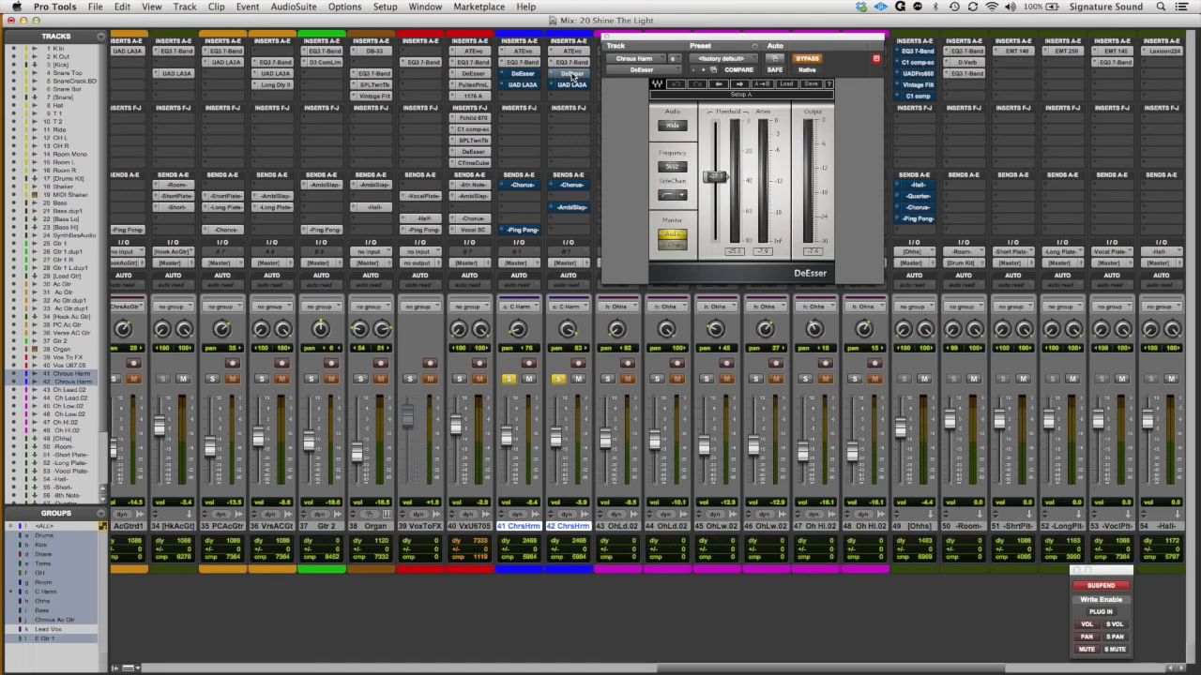
click(573, 75)
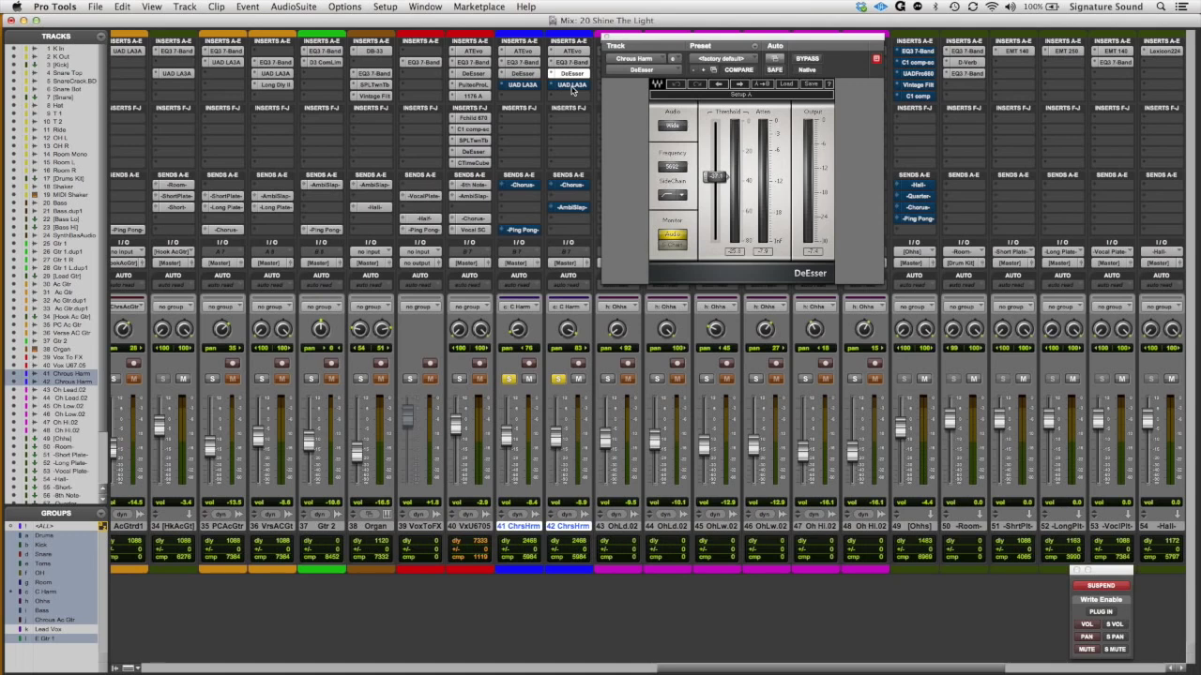
click(571, 86)
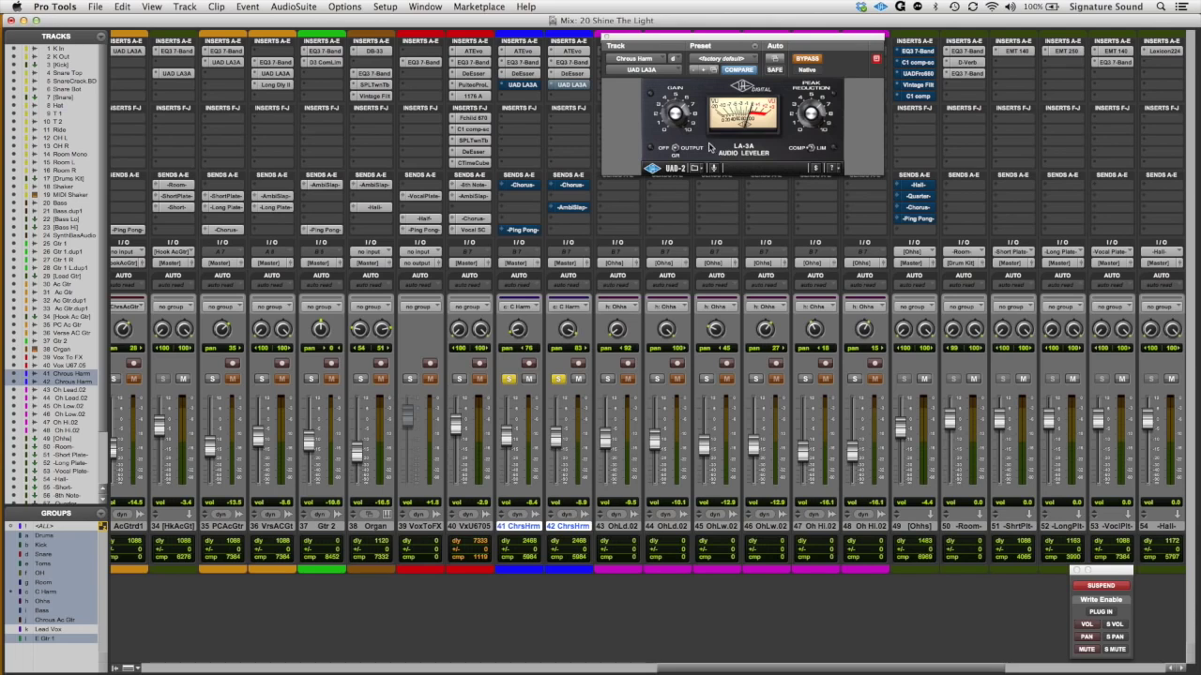
click(815, 59)
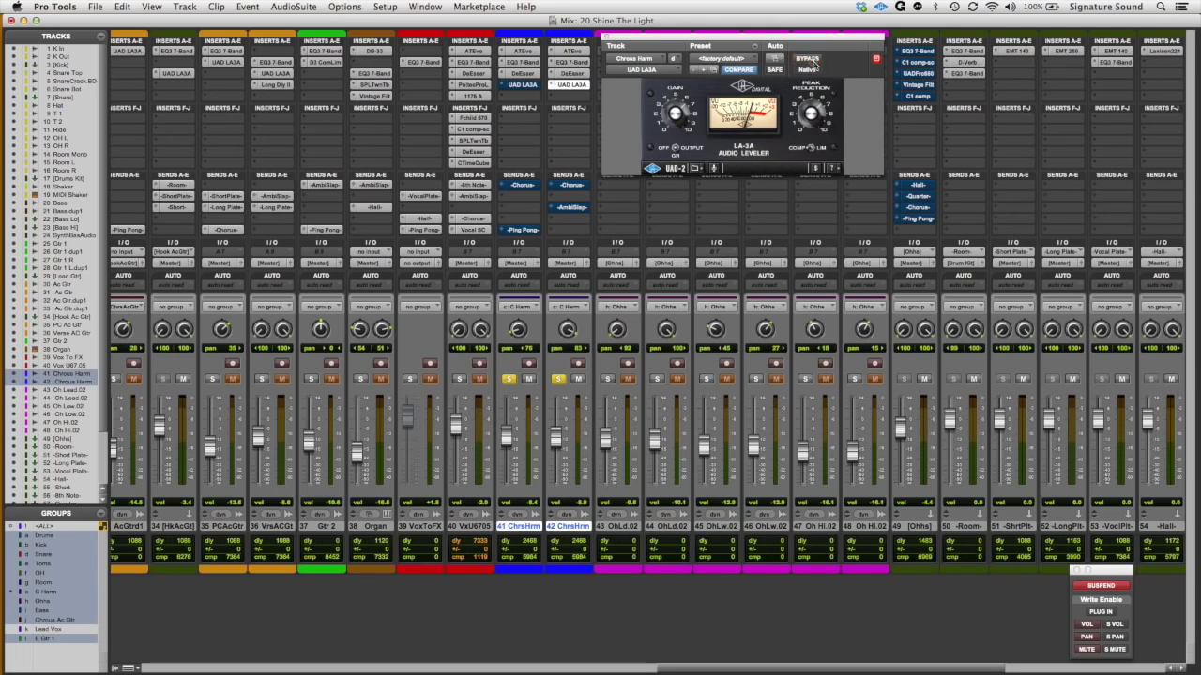
Unsolo the harmonies and compare the UAD LA3A bypassed and engaged in the full mix, leaving it active on both tracks.
super+click(525, 84)
super+click(573, 85)
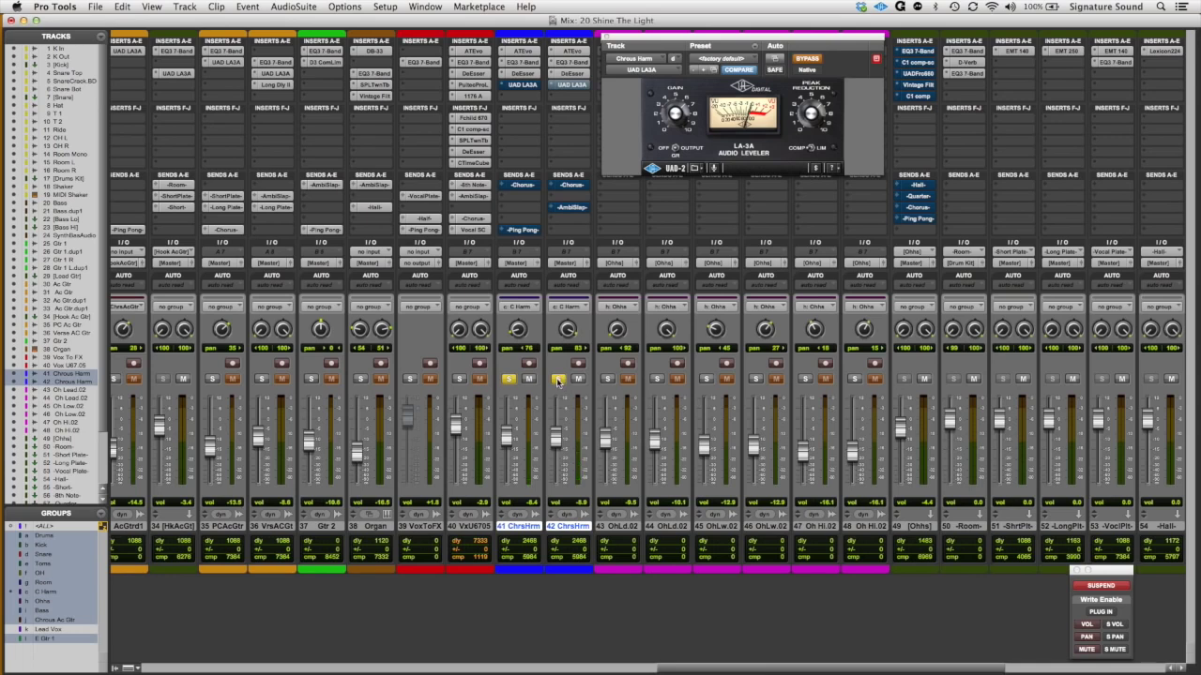
click(558, 380)
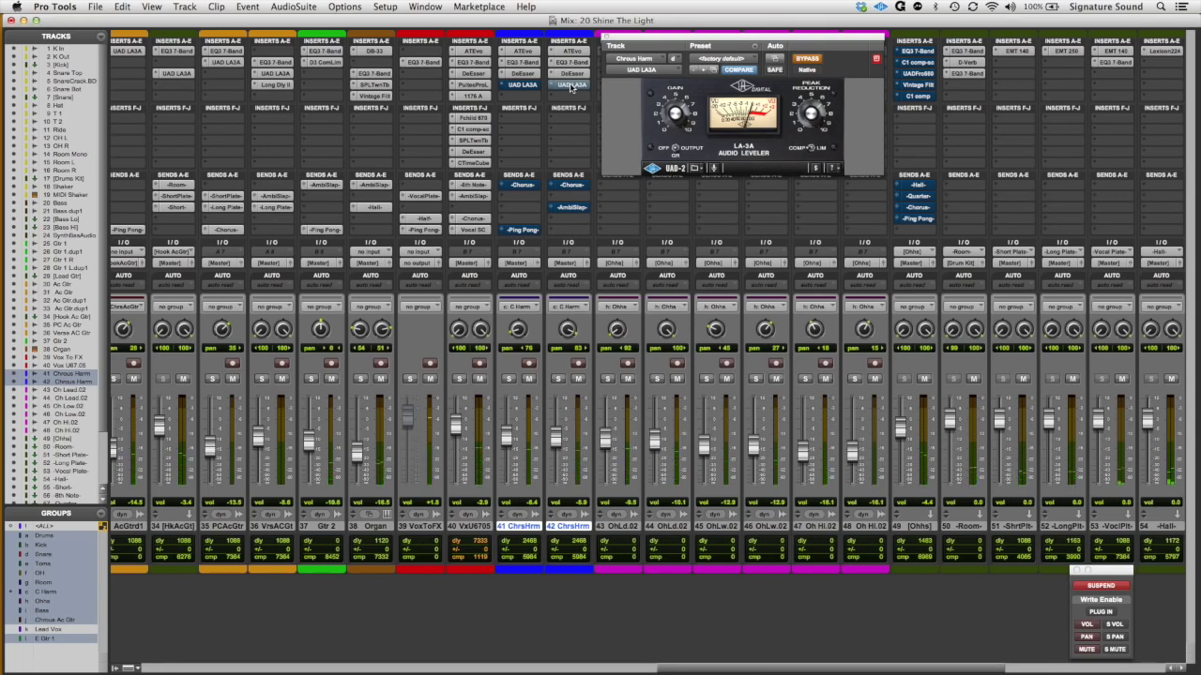
click(572, 86)
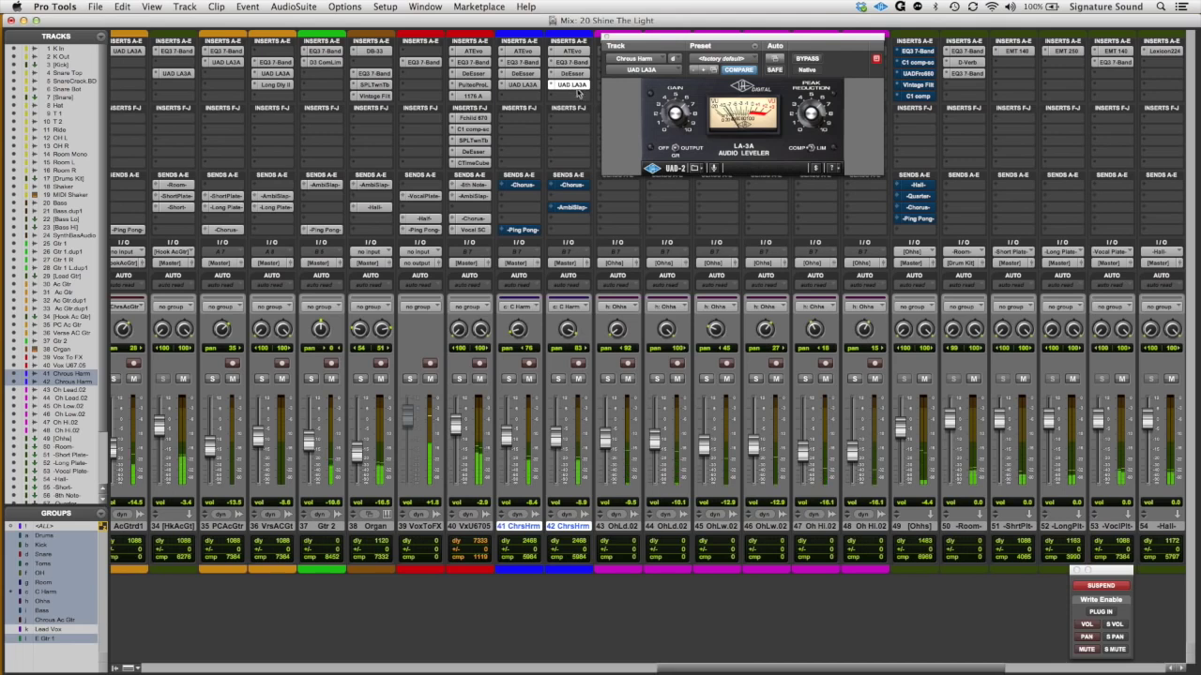
alt+shift+super+click(574, 84)
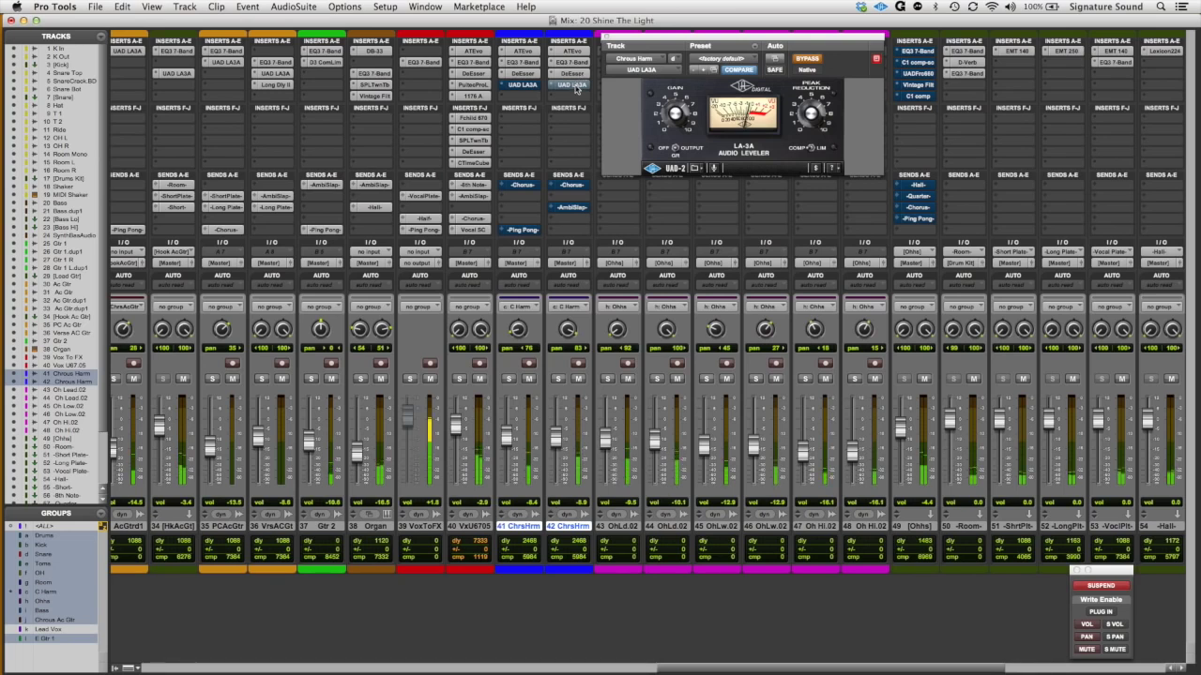
alt+shift+super+click(574, 84)
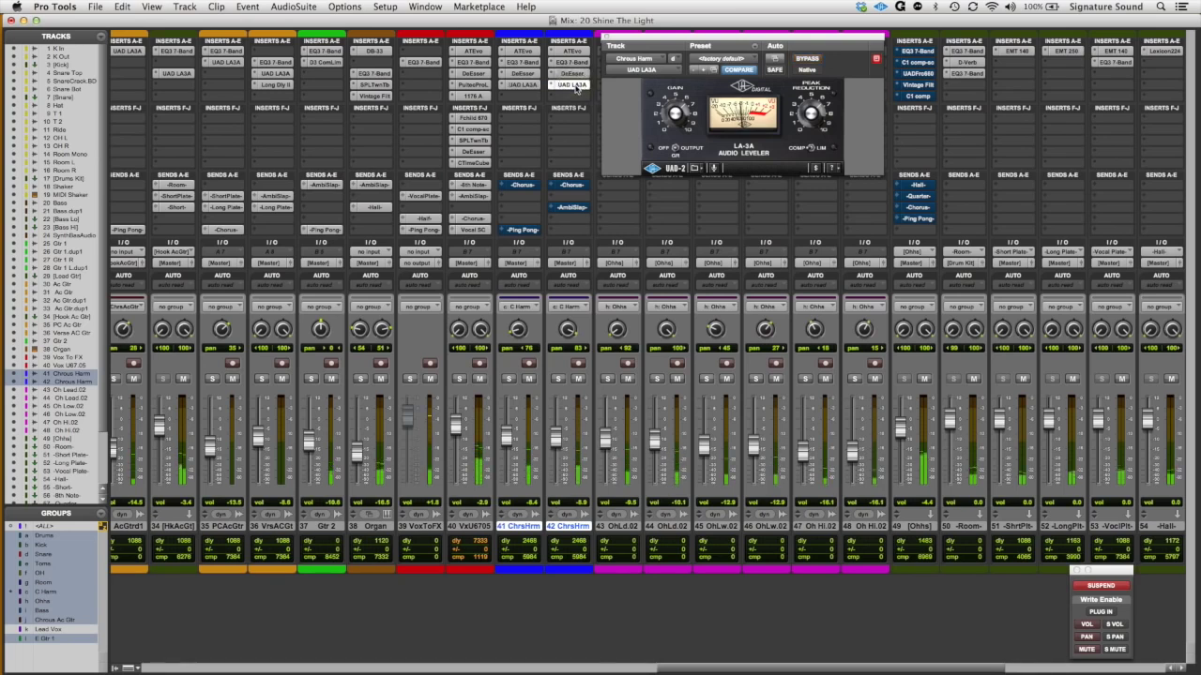
Open track 42's Chorus send, unmute the Chorus sends on both harmony tracks, and move the send window clear of the channel strip.
click(574, 185)
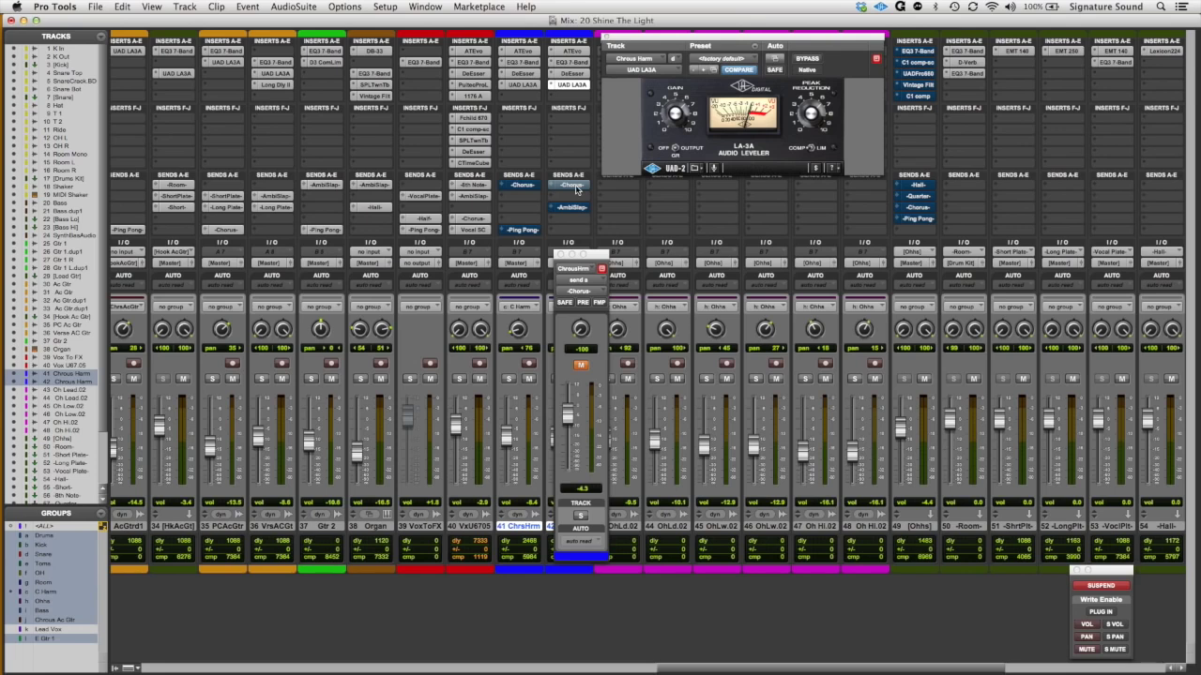
drag(576, 190, 574, 190)
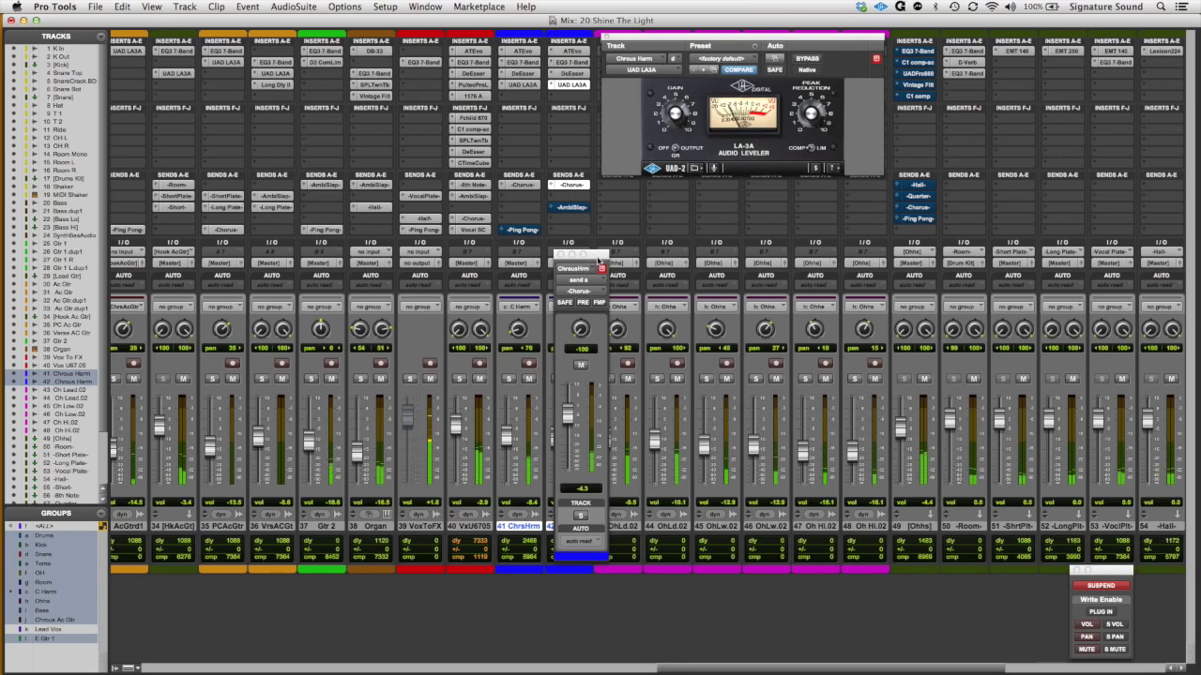
drag(608, 254, 711, 221)
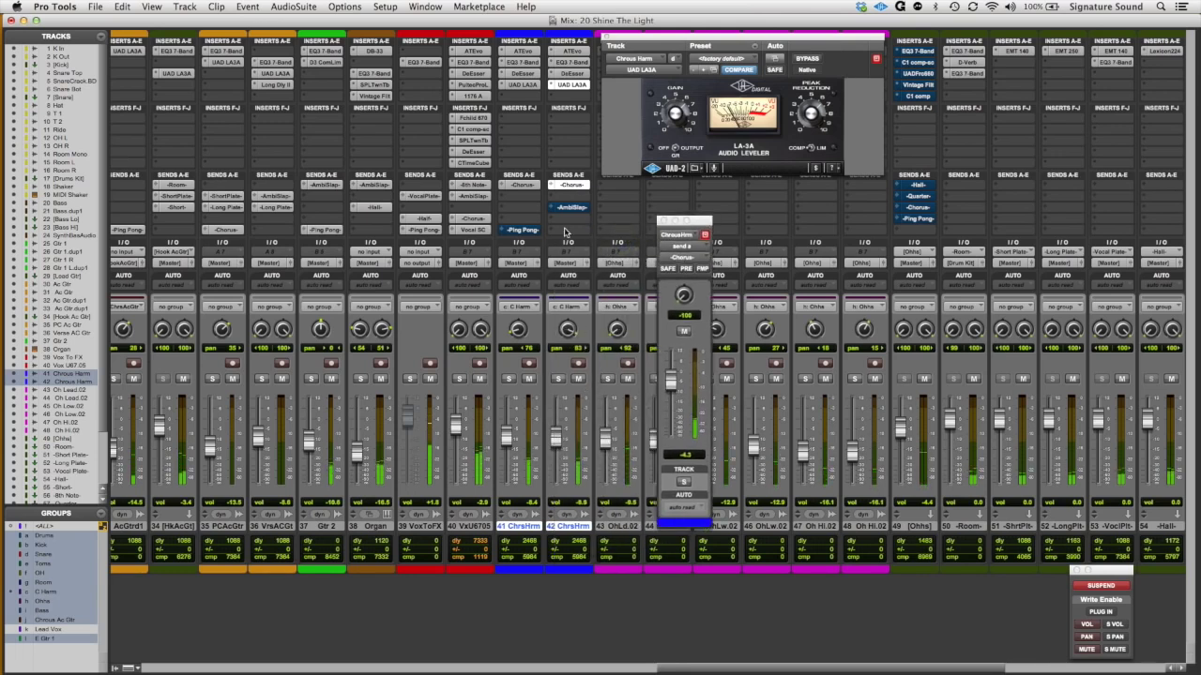
Solo the Chrous Harm tracks and compare them with their Chorus sends muted and unmuted, leaving the sends on.
click(557, 379)
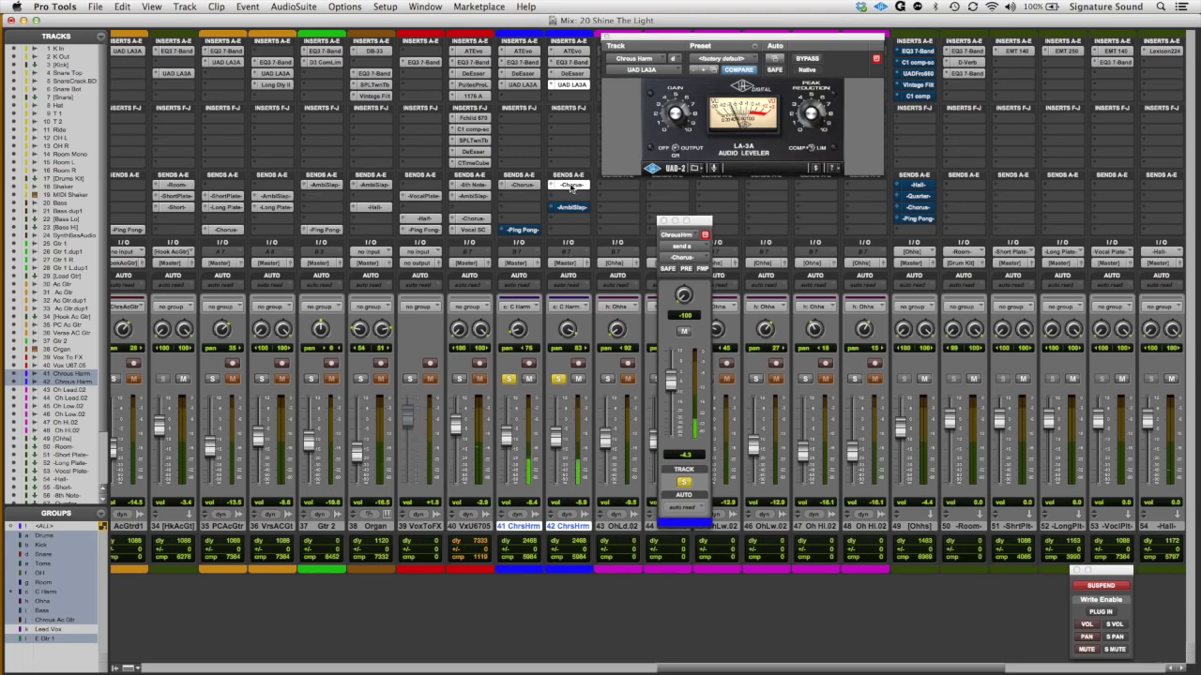
ctrl+super+click(570, 186)
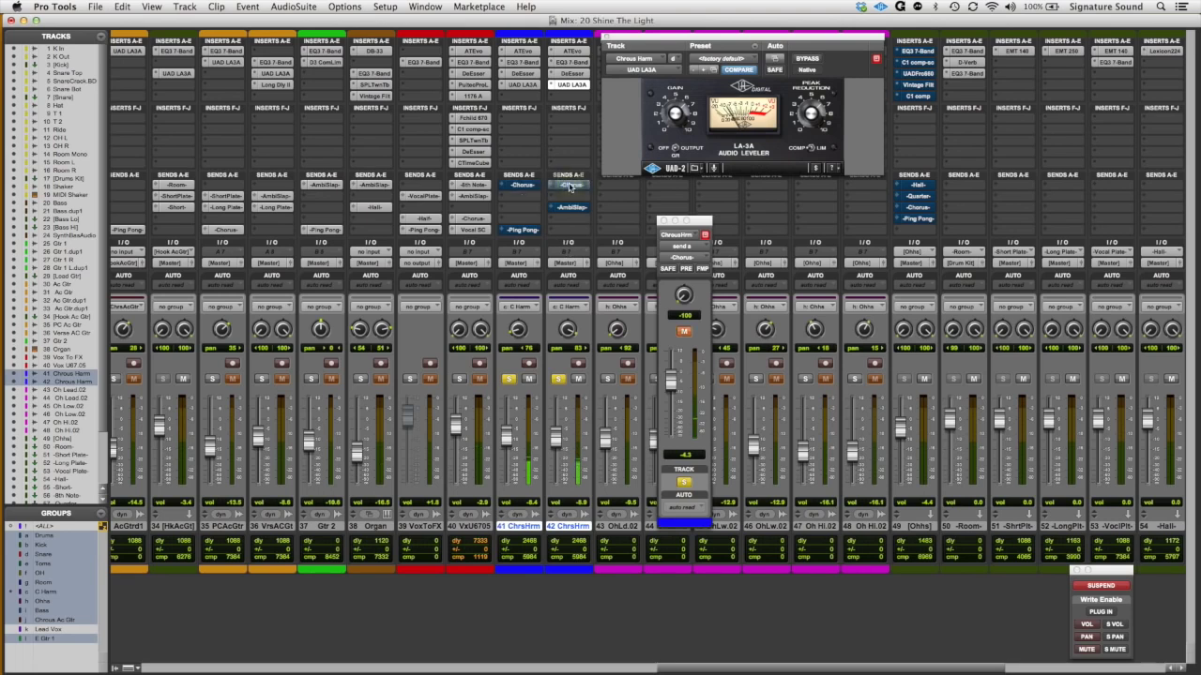
ctrl+super+click(570, 186)
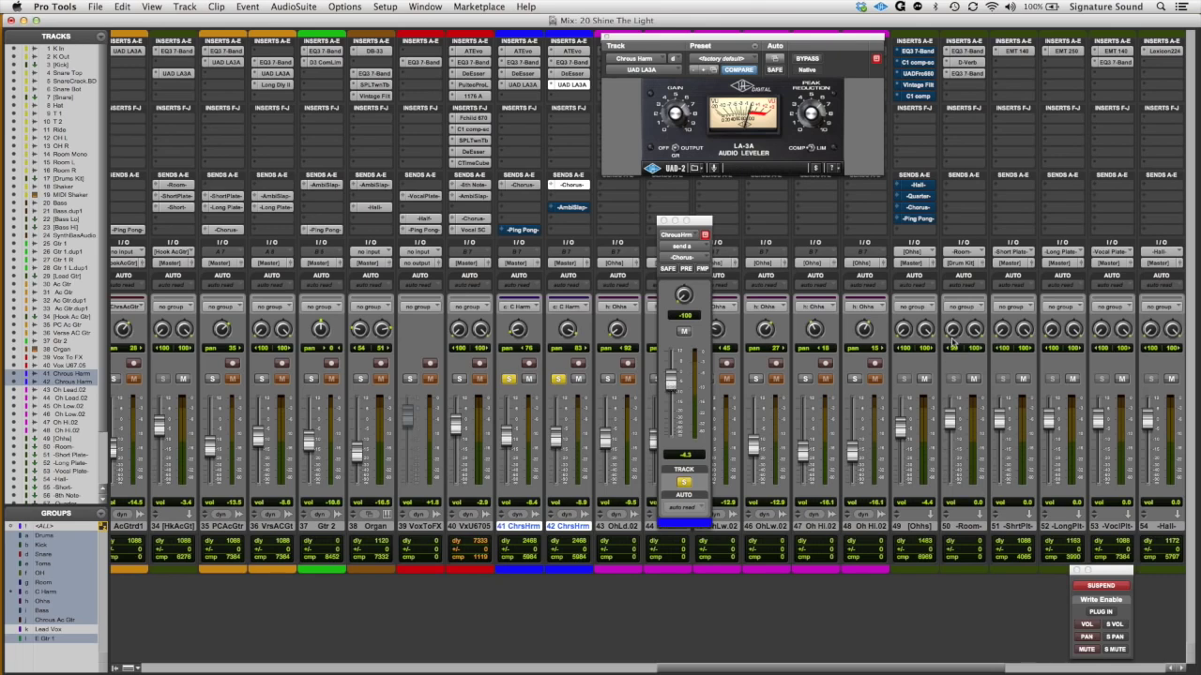
Open the UAD Roland Dimension D plug-in on the Chorus return track to view its settings.
scroll(1006, 86, right, 6)
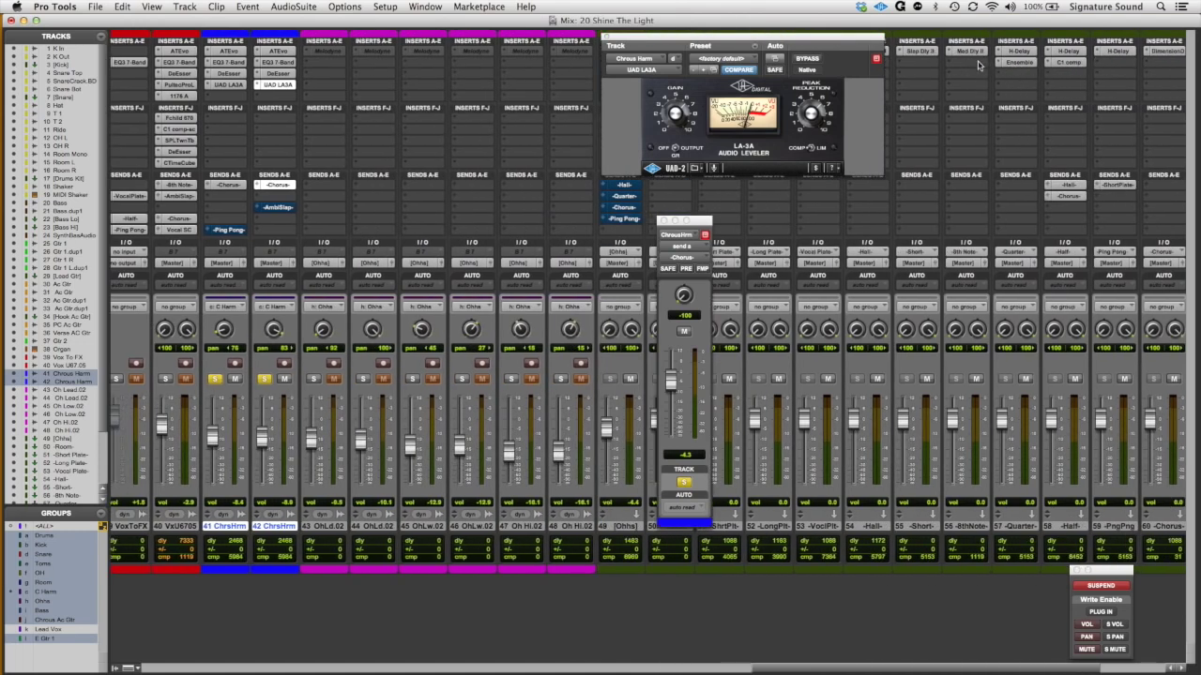
click(1165, 50)
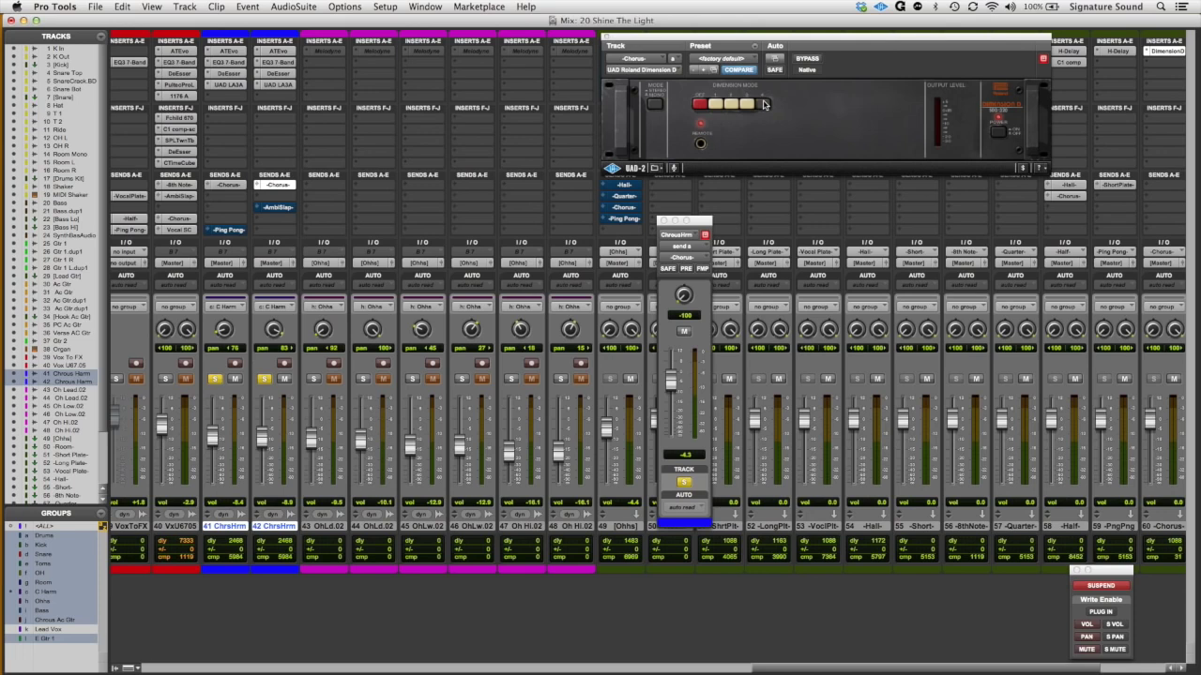
Unsolo the two Chrous Harm tracks and compare the full mix with the harmonies muted and unmuted, leaving them on.
scroll(394, 237, left, 4)
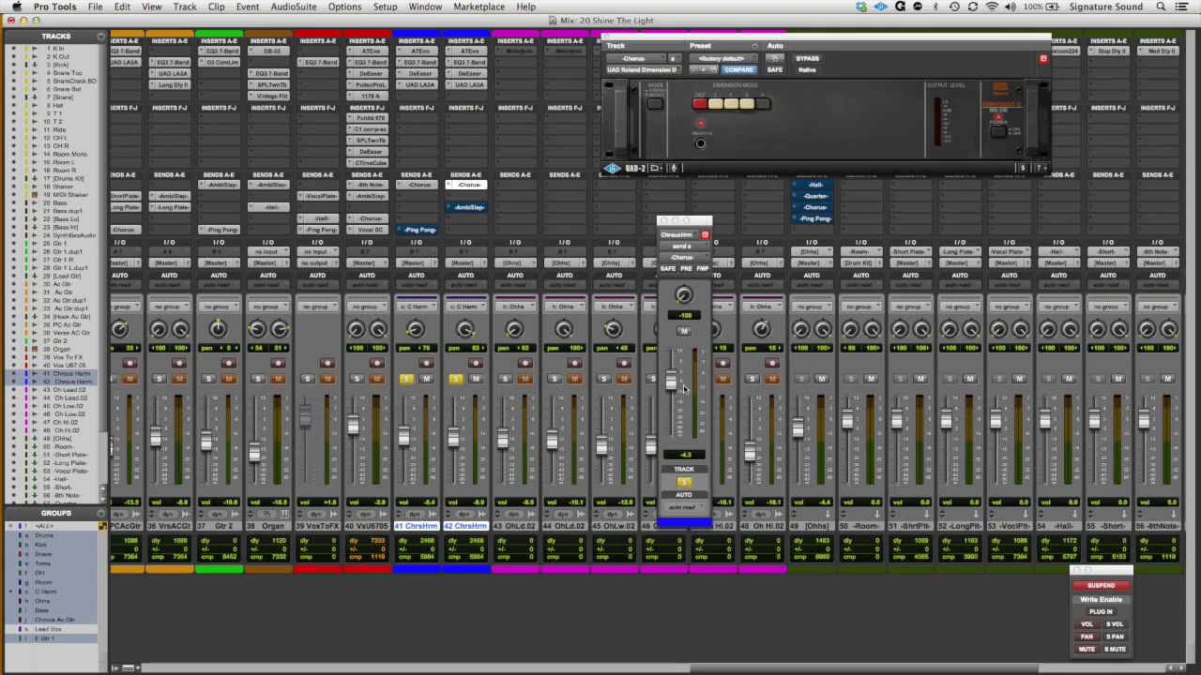
click(456, 380)
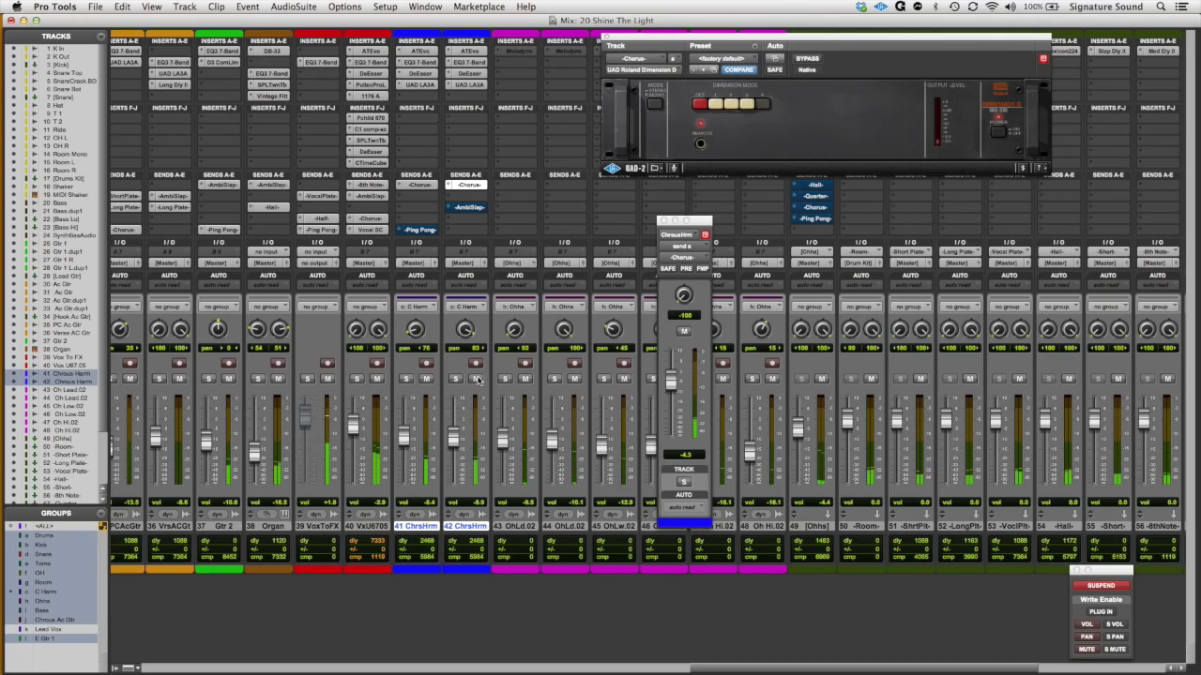
click(476, 379)
click(477, 379)
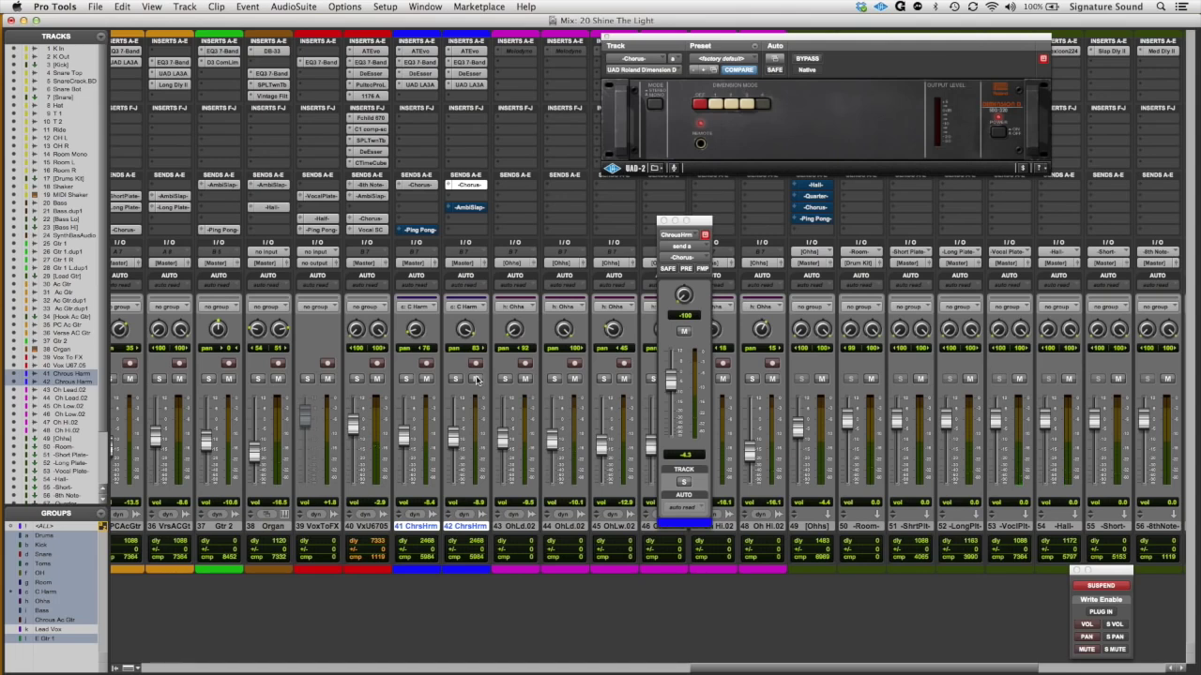
Activate track 42's AmbiSlap send and track 41's Ping Pong send, and audition the harmonies soloed and back in the full mix.
click(472, 207)
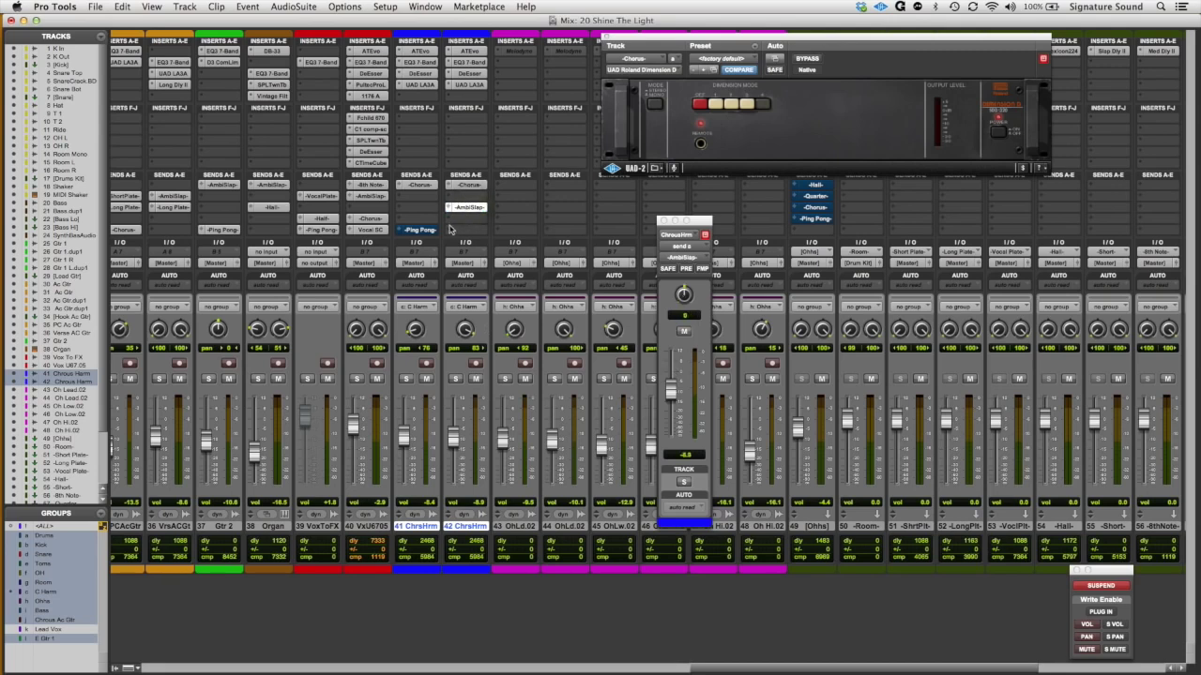
click(424, 230)
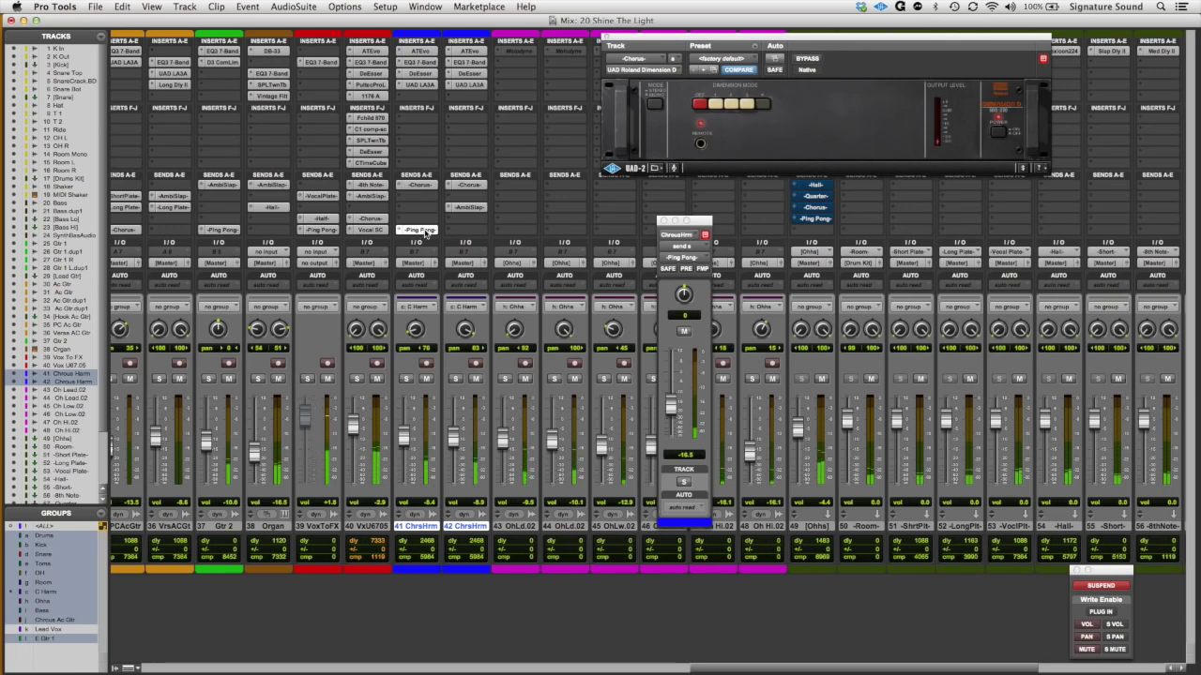
click(458, 380)
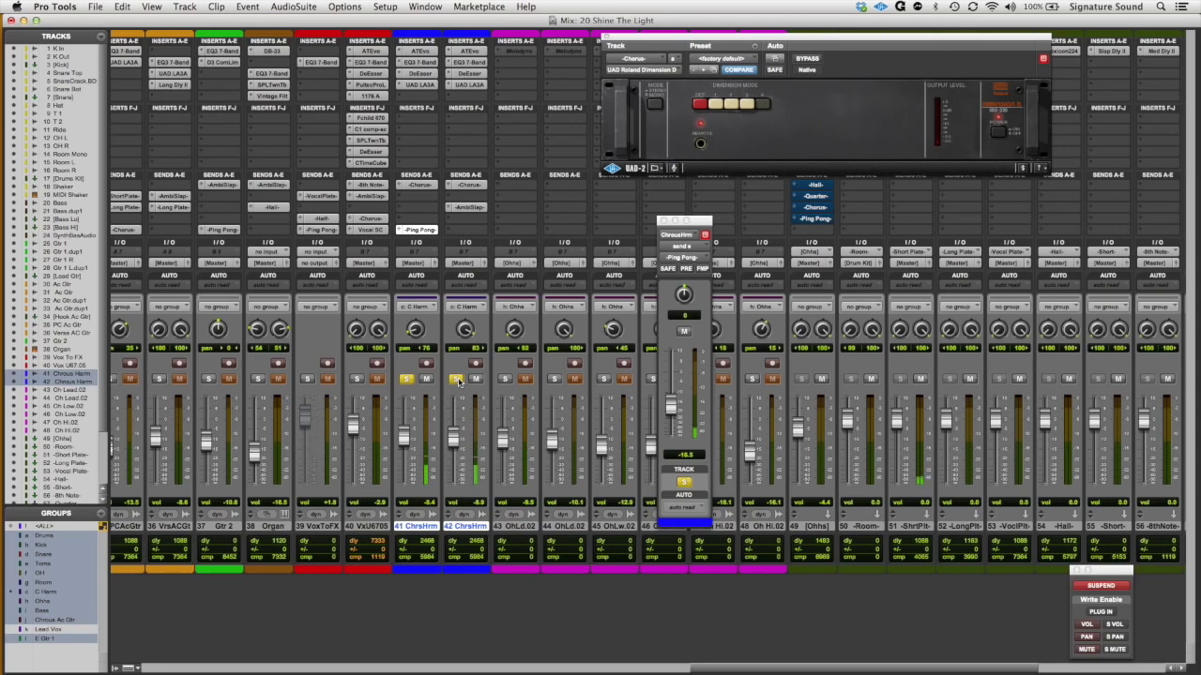
click(458, 380)
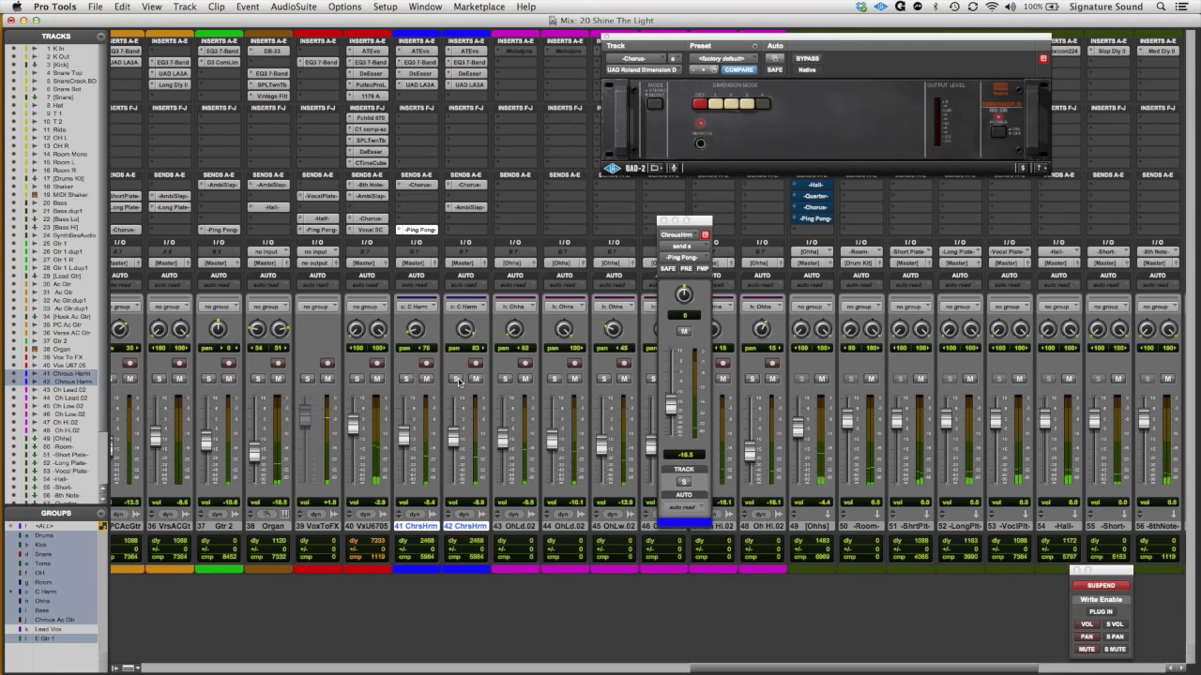
In the Edit window, select an earlier chorus harmony section on tracks 41 and 42, starting at bar 41, and zoom to it.
key(super+equal)
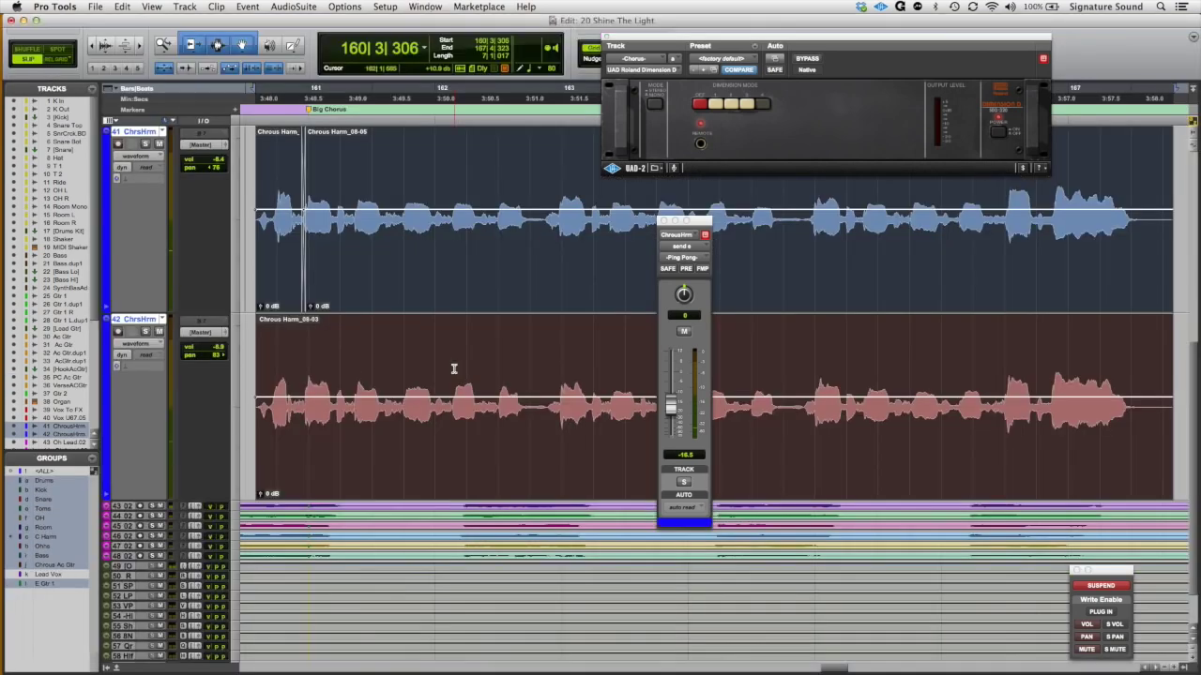
key(e)
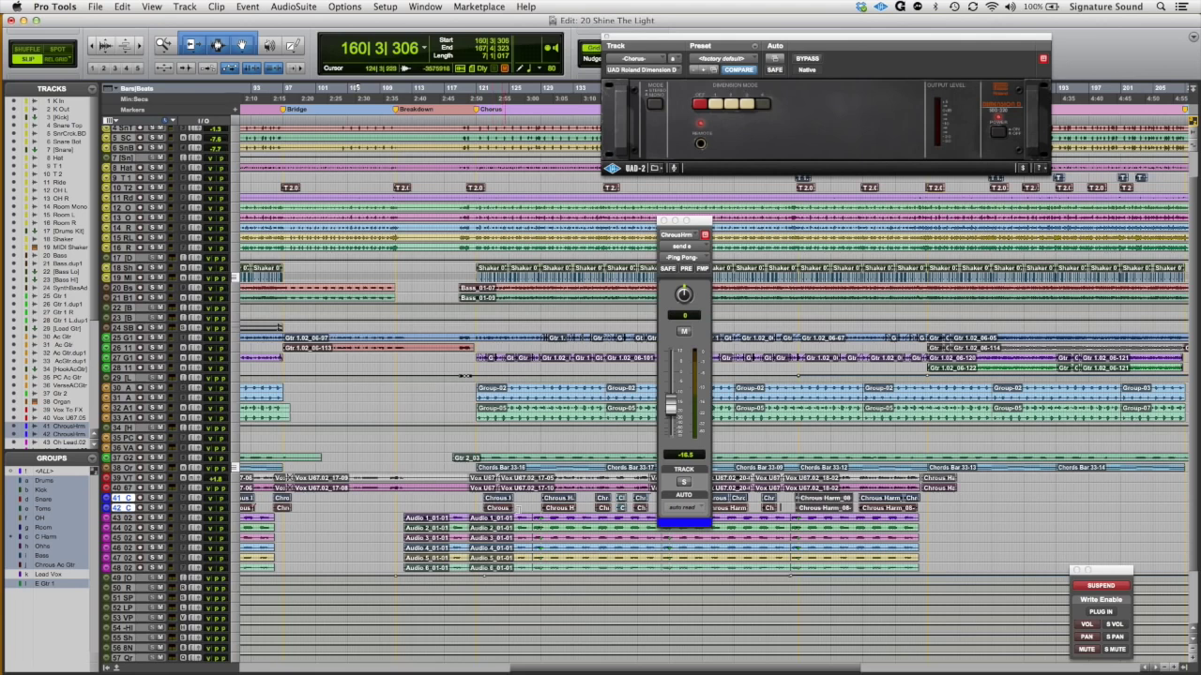
scroll(563, 516, left, 15)
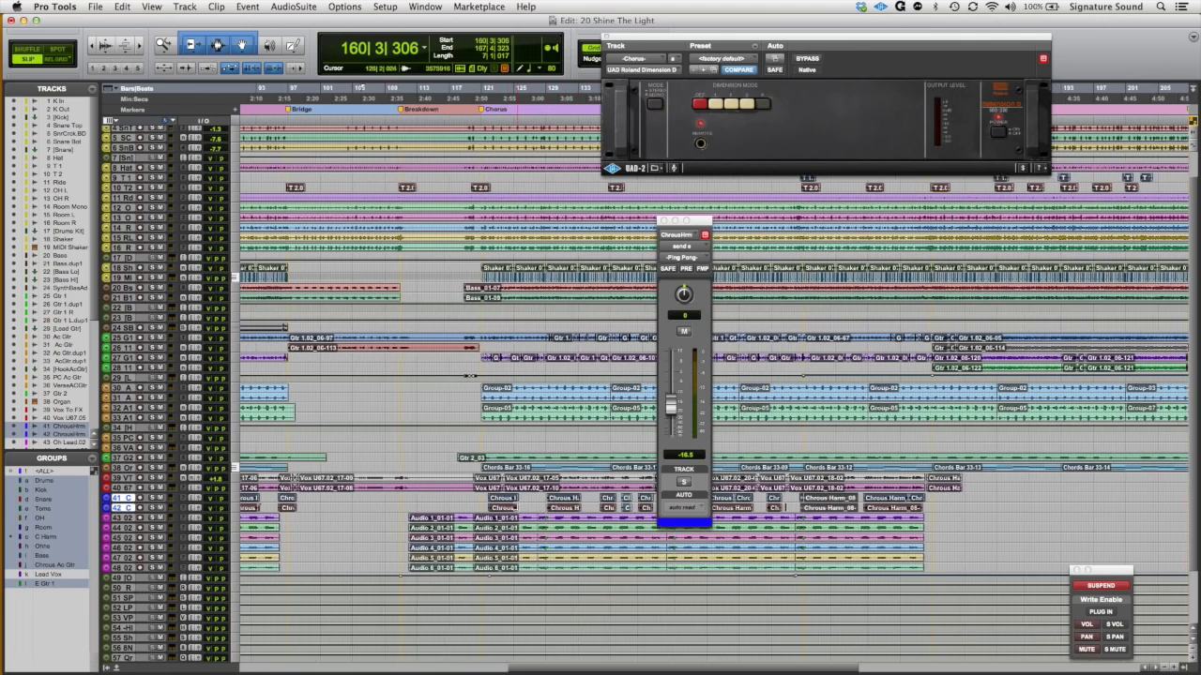
click(584, 509)
key(ctrl+e)
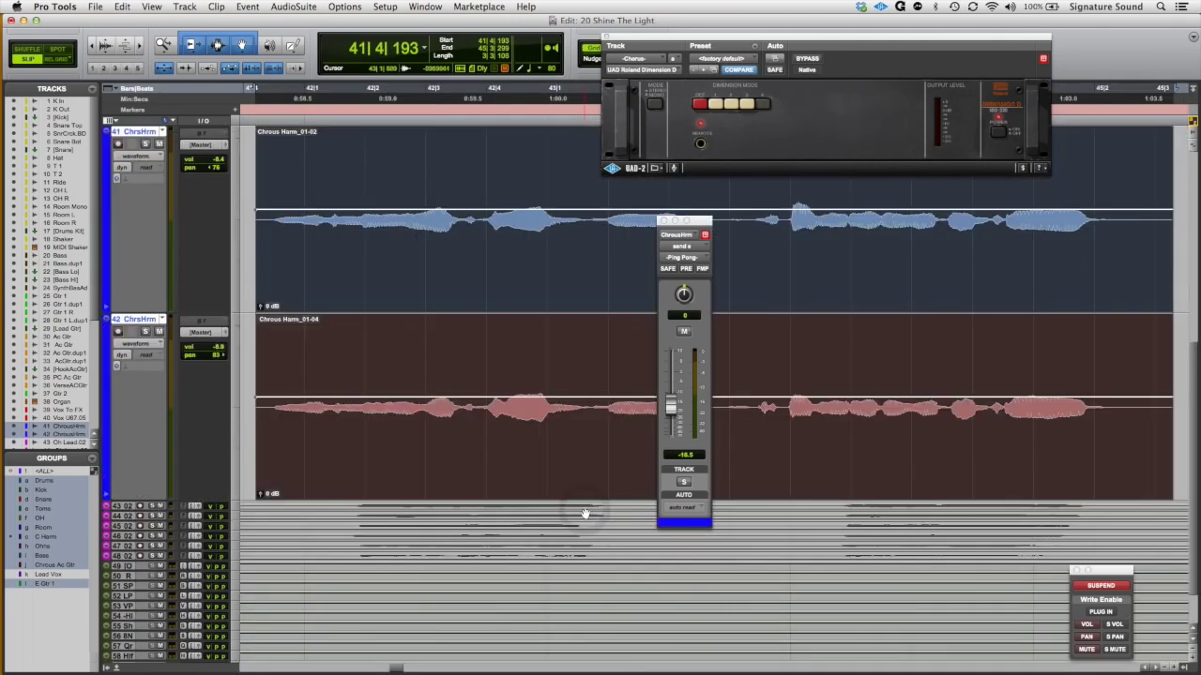
Clear the Roland Dimension D and Ping Pong send windows away from the waveforms and play the selected harmony section.
click(606, 38)
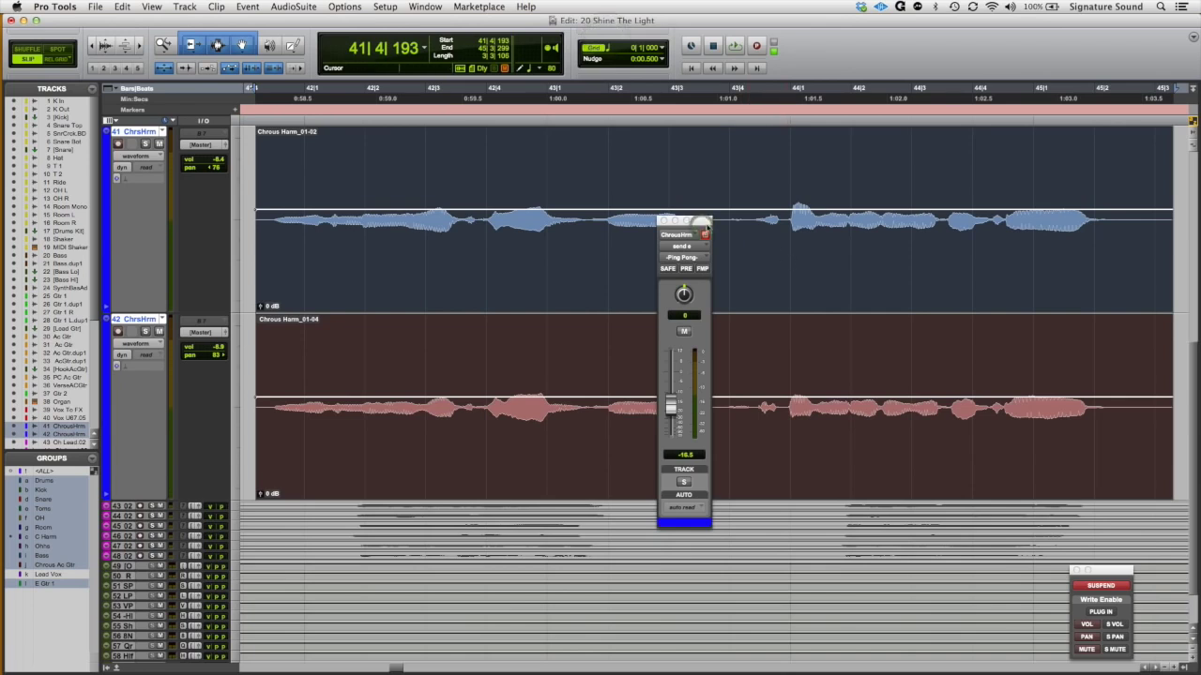
drag(660, 220, 992, 466)
key(space)
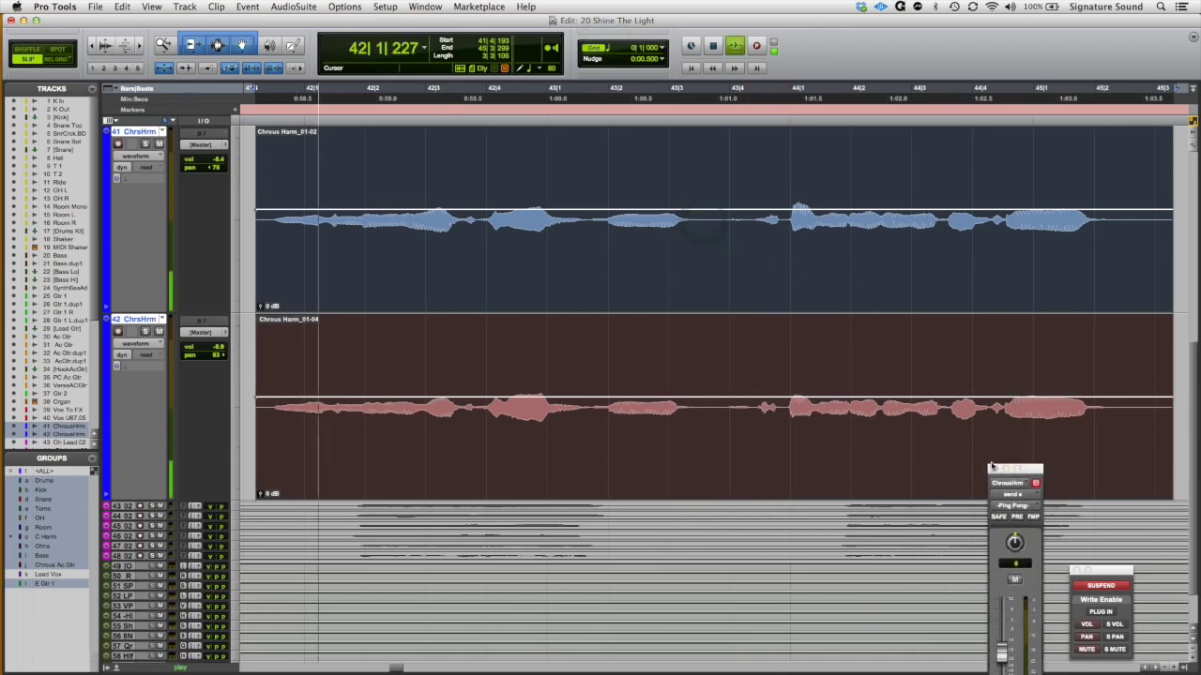
In the Mix window, audition the harmony tracks soloed, in the full mix and muted, leaving them unsoloed and unmuted.
key(super+equal)
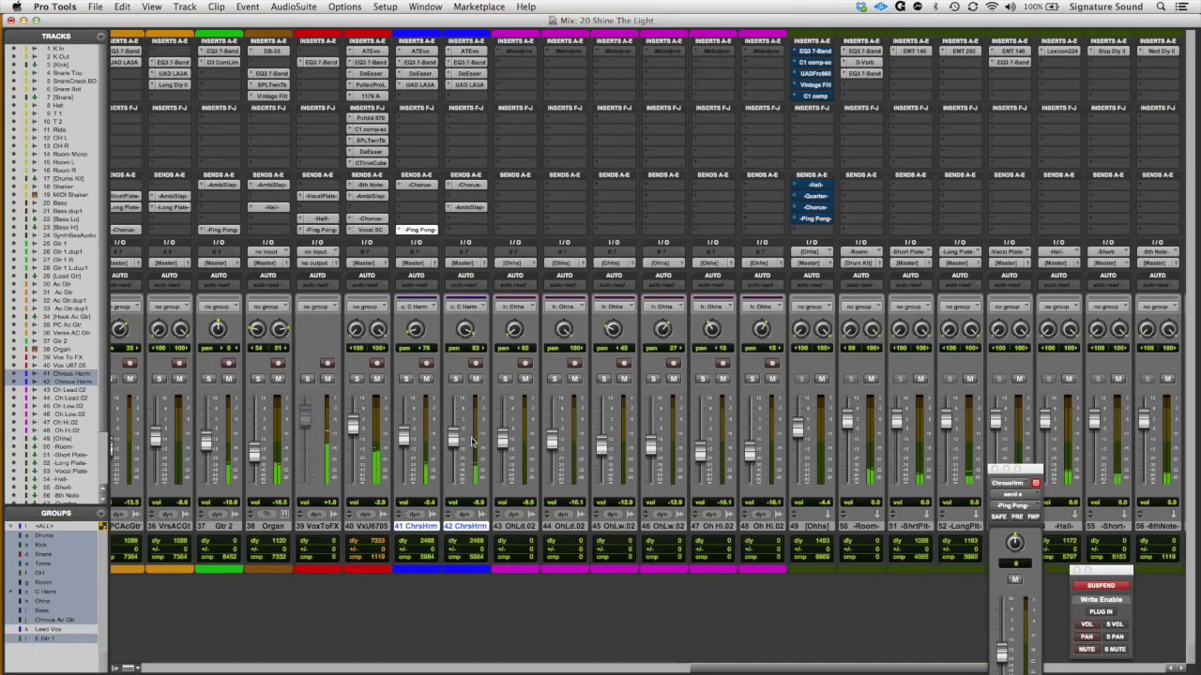
click(455, 379)
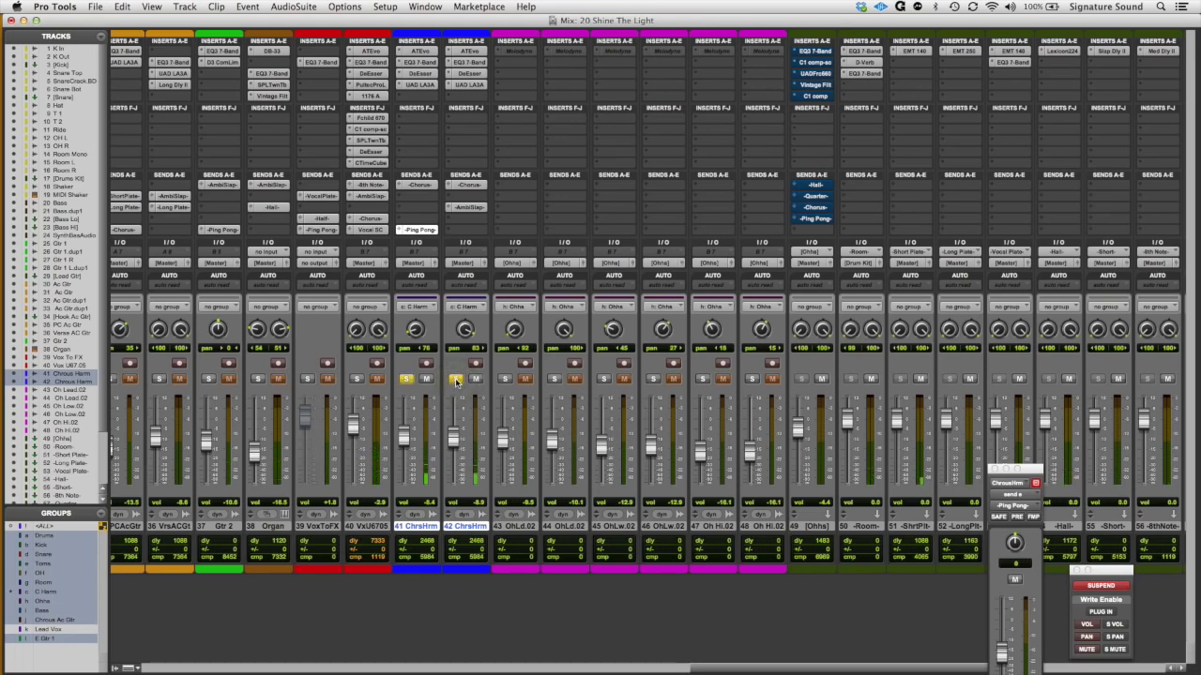
click(455, 379)
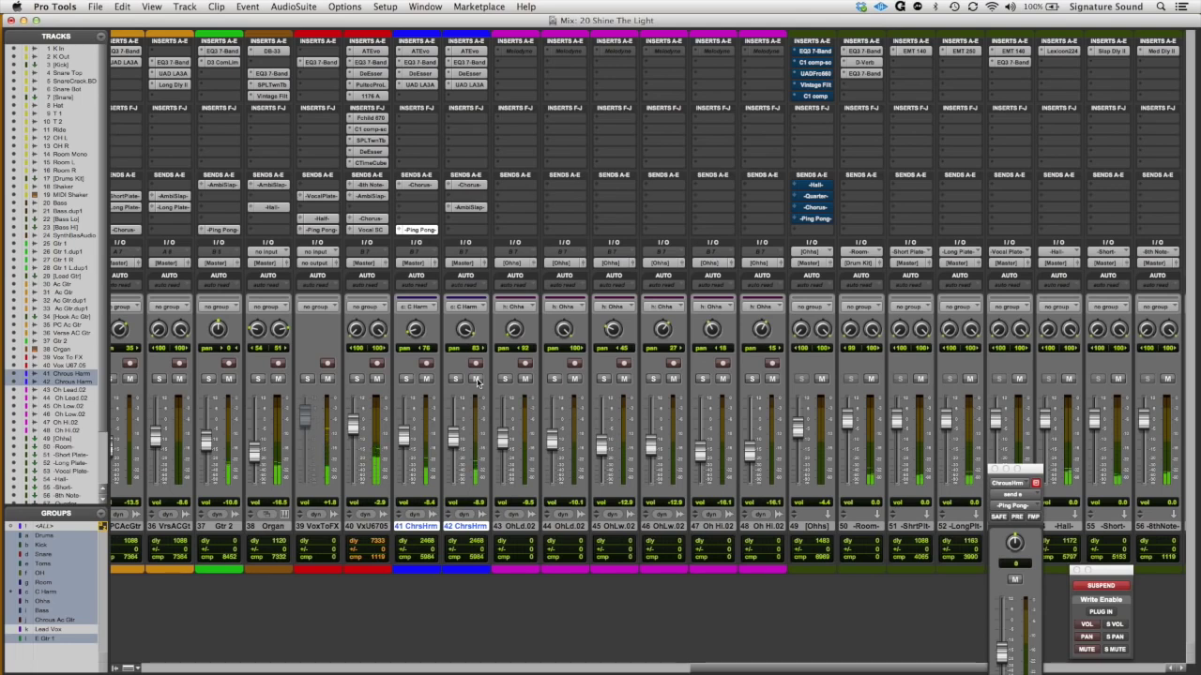
click(477, 379)
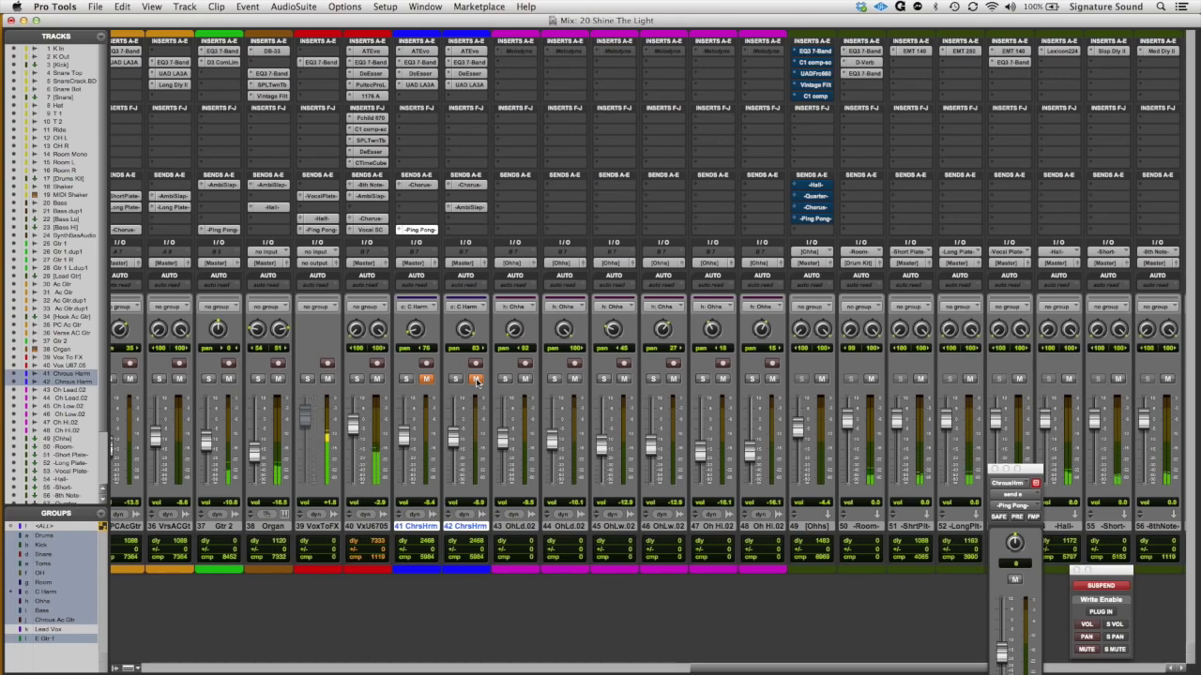
click(477, 379)
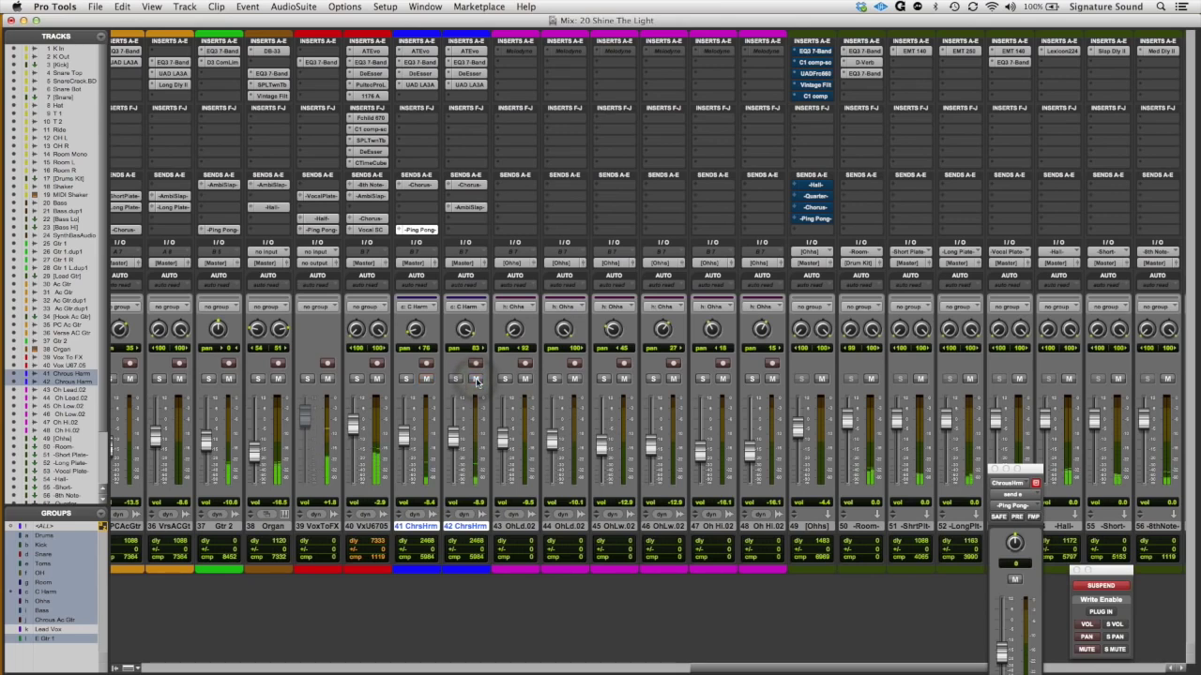